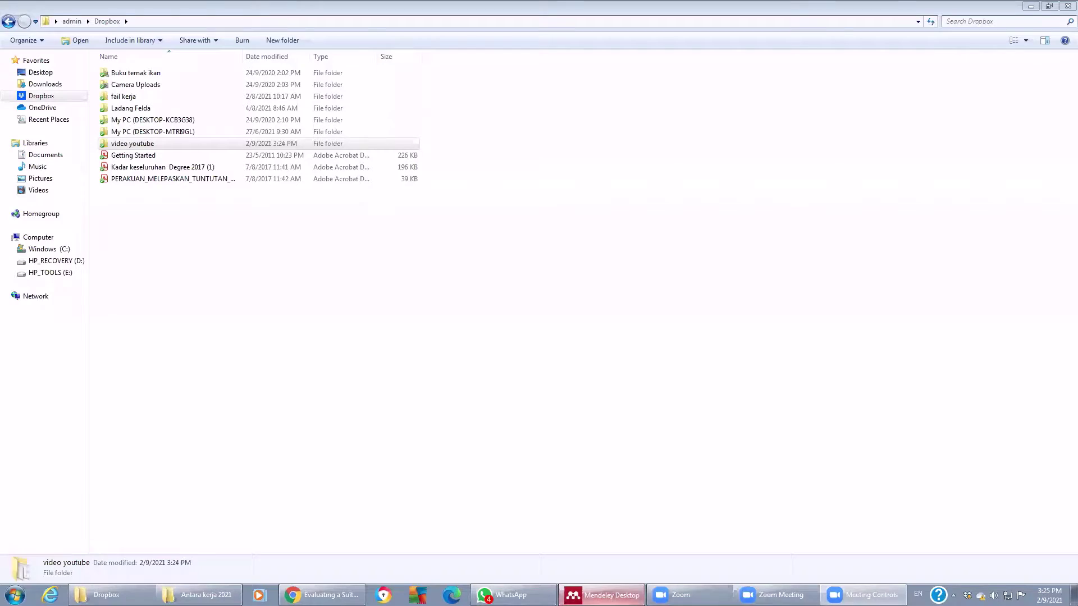
Scroll the Acrosin-binding protein paper back to its title page in Mendeley, then open the Start menu.
{"action": "left_click", "coordinate": [601, 594]}
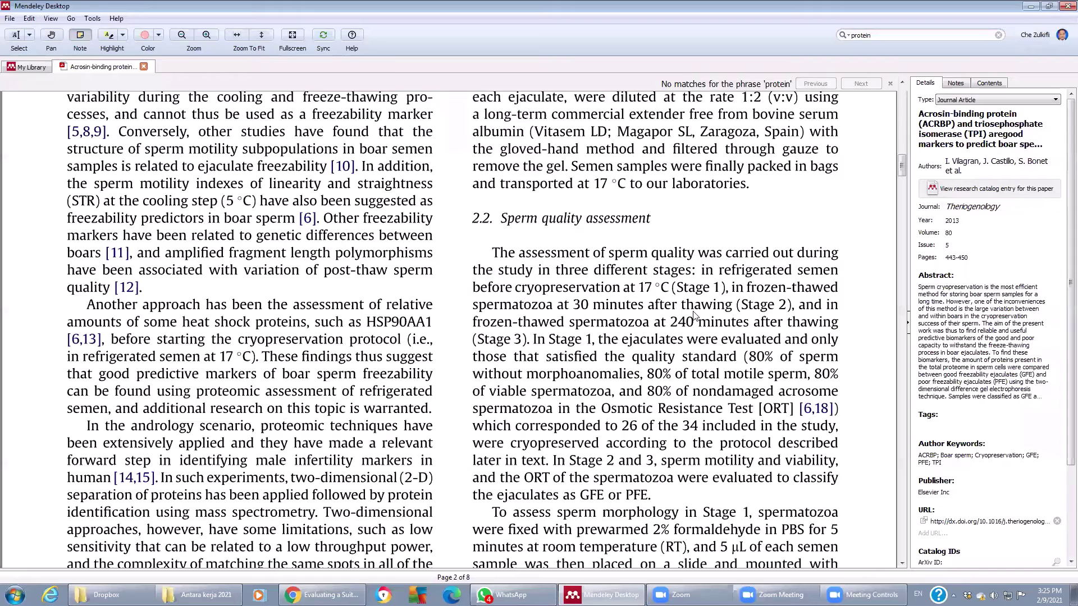
{"action": "scroll", "coordinate": [715, 299], "scroll_direction": "up", "scroll_amount": 5}
{"action": "scroll", "coordinate": [715, 298], "scroll_direction": "up", "scroll_amount": 5}
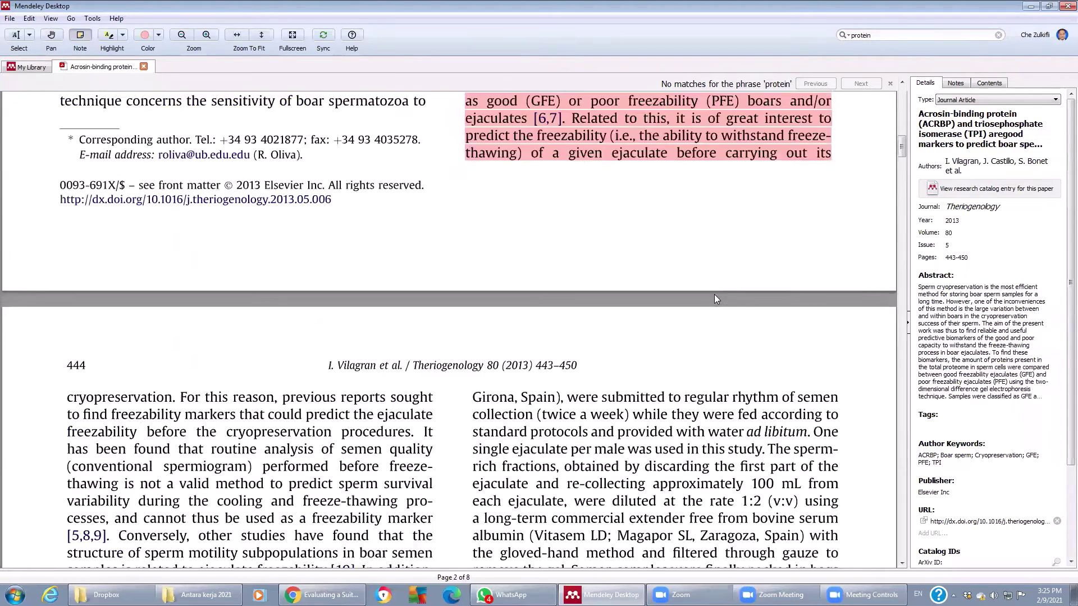
{"action": "scroll", "coordinate": [715, 298], "scroll_direction": "up", "scroll_amount": 5}
{"action": "scroll", "coordinate": [715, 298], "scroll_direction": "up", "scroll_amount": 5}
{"action": "scroll", "coordinate": [716, 298], "scroll_direction": "up", "scroll_amount": 3}
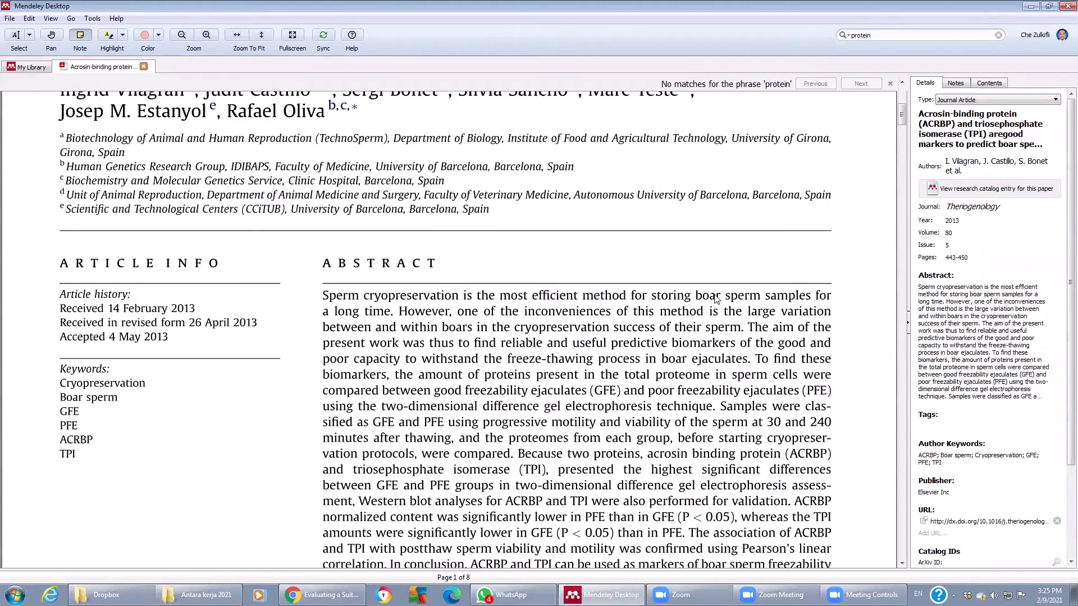
{"action": "scroll", "coordinate": [548, 325], "scroll_direction": "up", "scroll_amount": 4}
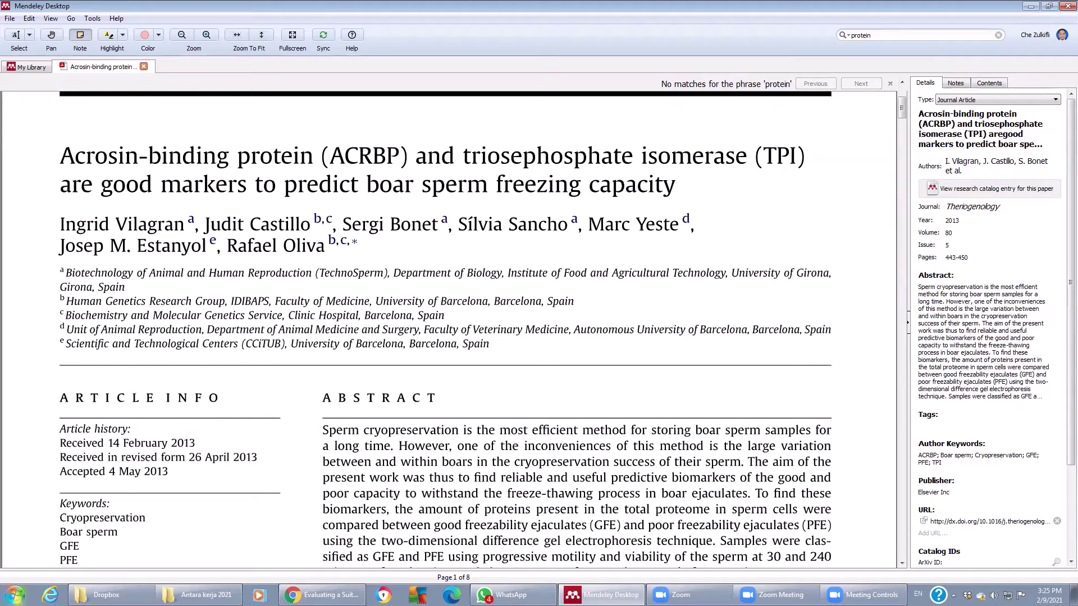
{"action": "left_click", "coordinate": [16, 591]}
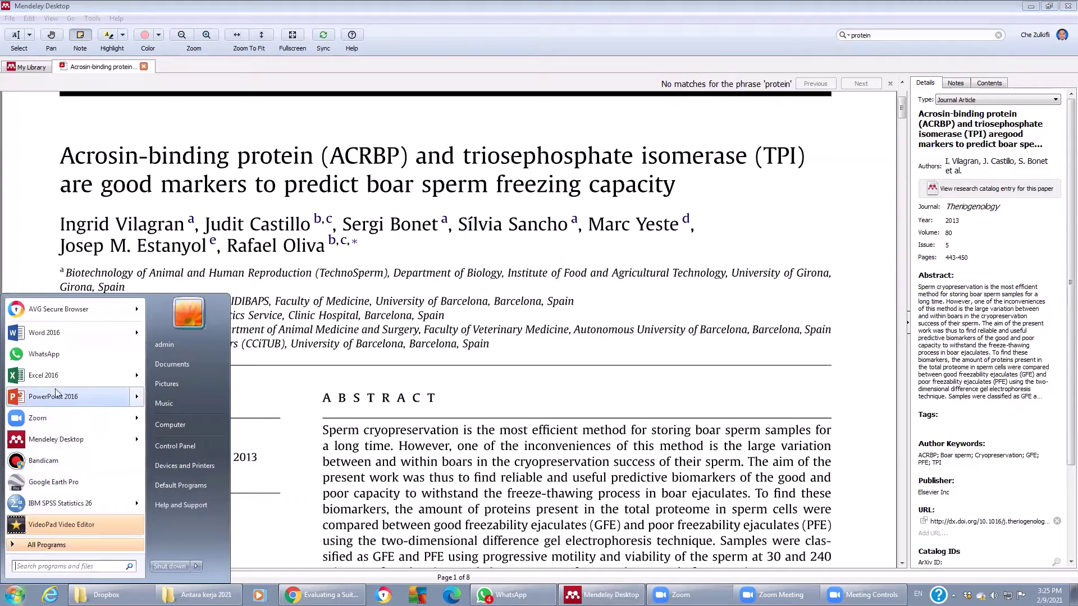
Start Word 2016 and create a blank Document1.
{"action": "left_click", "coordinate": [71, 335]}
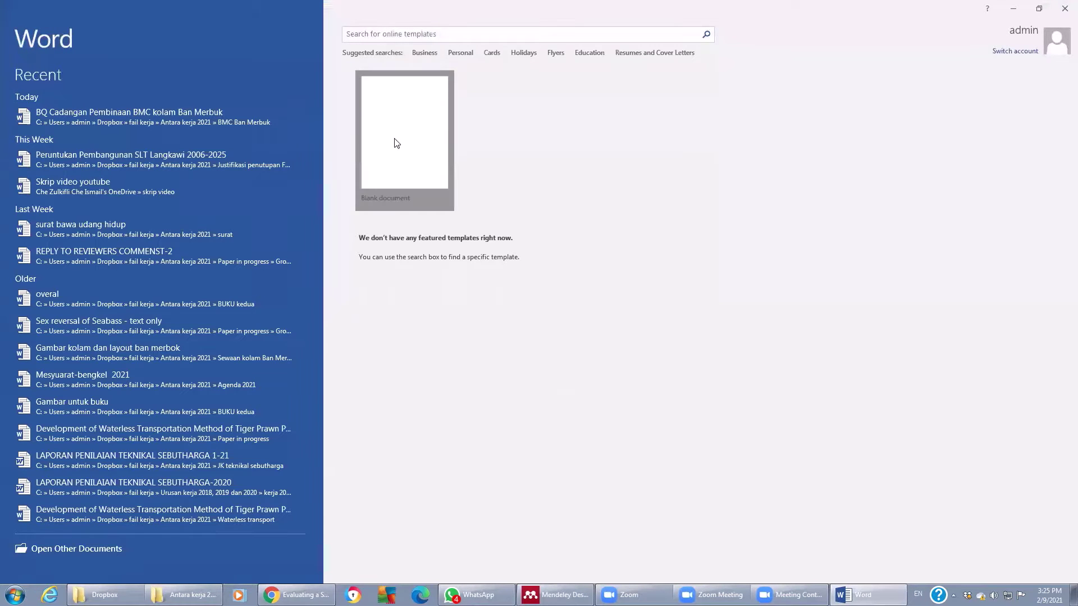
{"action": "left_click", "coordinate": [402, 160]}
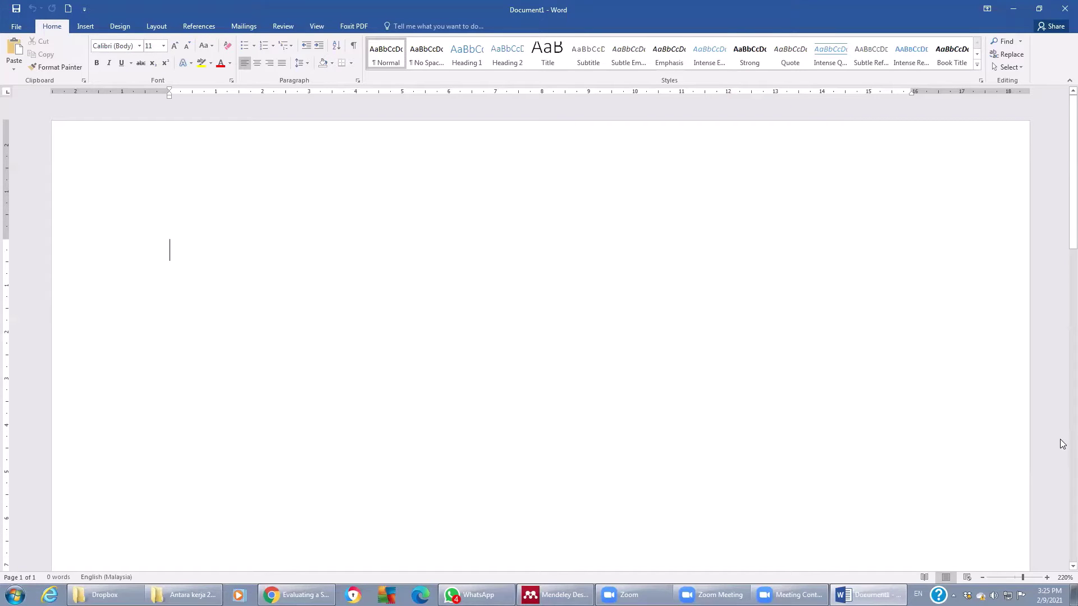
Type Pengenalan, Bahan dan kaedah, Keputusan, Berbincangan and Rujukan on separate lines, fixing typos.
{"action": "type", "text": "P"}
{"action": "type", "text": "engenalan"}
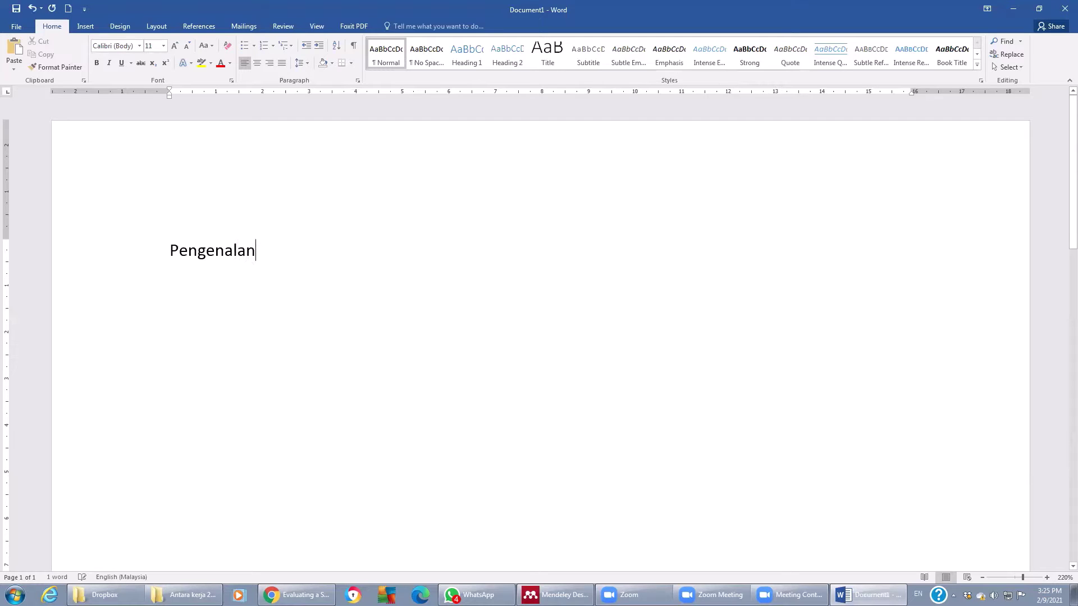
{"action": "key", "text": "Return"}
{"action": "type", "text": "b"}
{"action": "type", "text": "ahan dan k"}
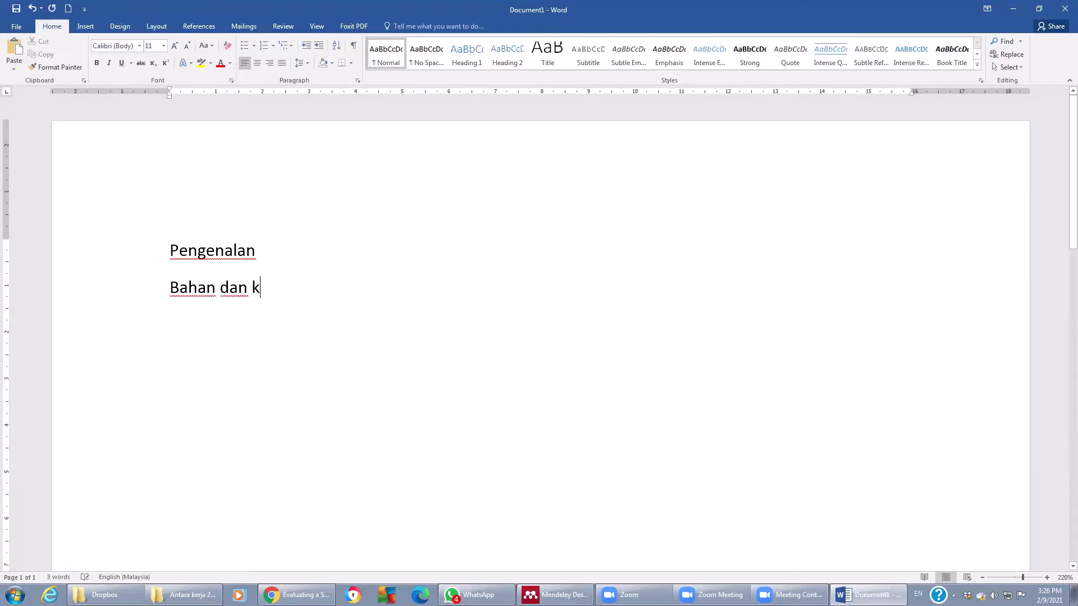
{"action": "type", "text": "aedak"}
{"action": "key", "text": "BackSpace"}
{"action": "type", "text": "h "}
{"action": "type", "text": "ke"}
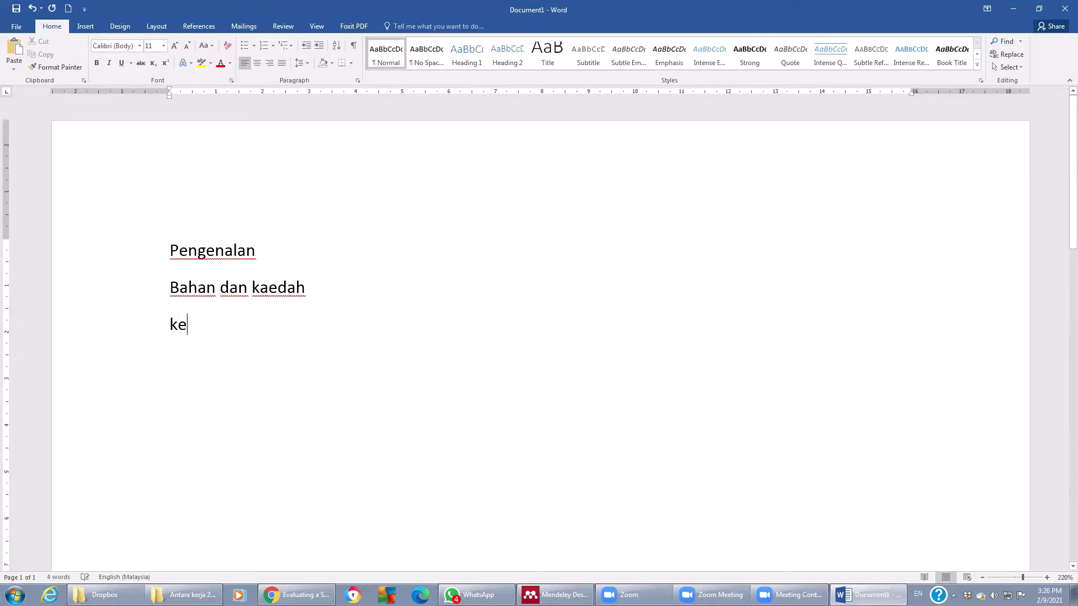
{"action": "key", "text": "BackSpace"}
{"action": "type", "text": "eputusa"}
{"action": "type", "text": "n"}
{"action": "key", "text": "Return"}
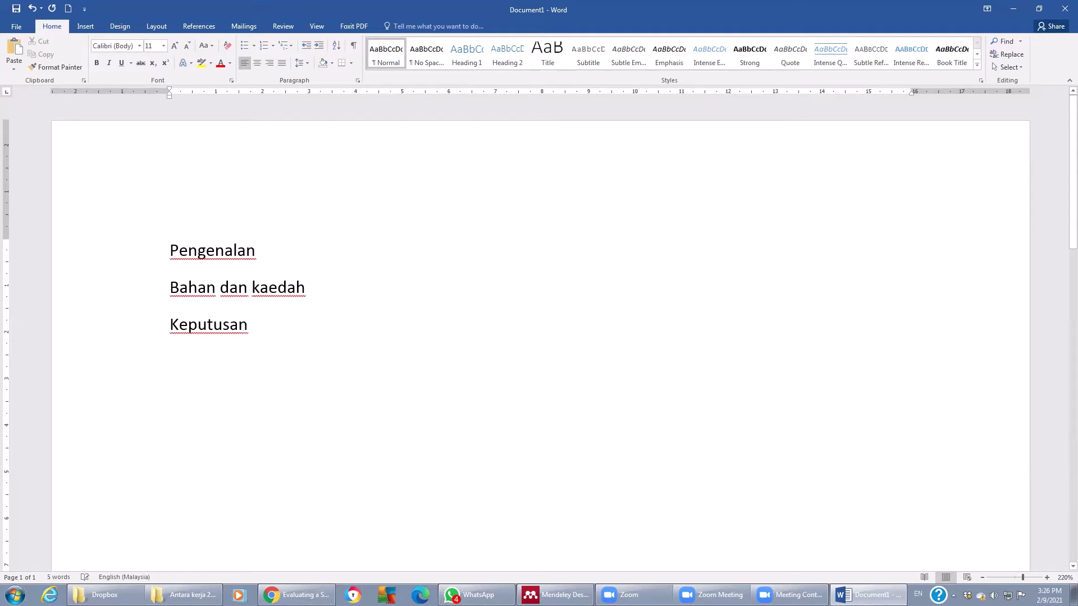
{"action": "type", "text": "berbinc"}
{"action": "type", "text": "angan"}
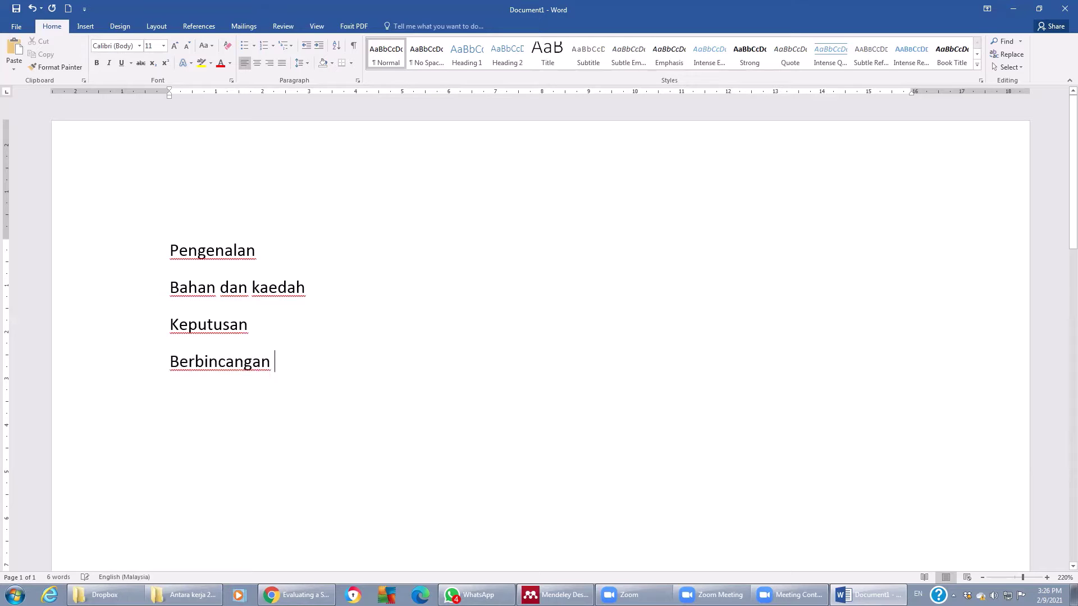
{"action": "key", "text": "Return"}
{"action": "type", "text": "Ru"}
{"action": "type", "text": "jukan"}
{"action": "left_click", "coordinate": [556, 594]}
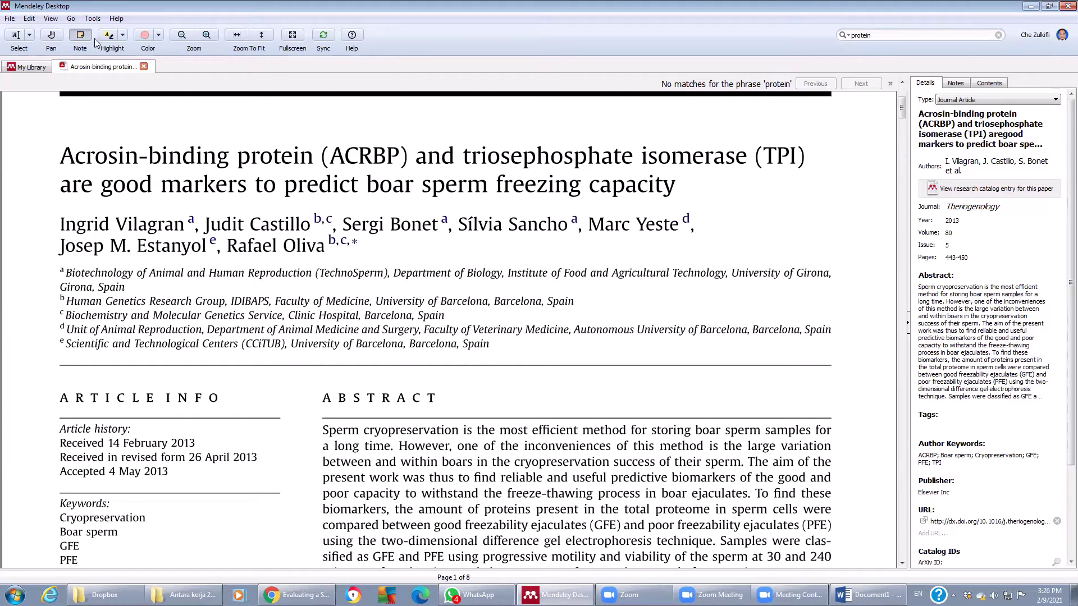
{"action": "left_click", "coordinate": [93, 19]}
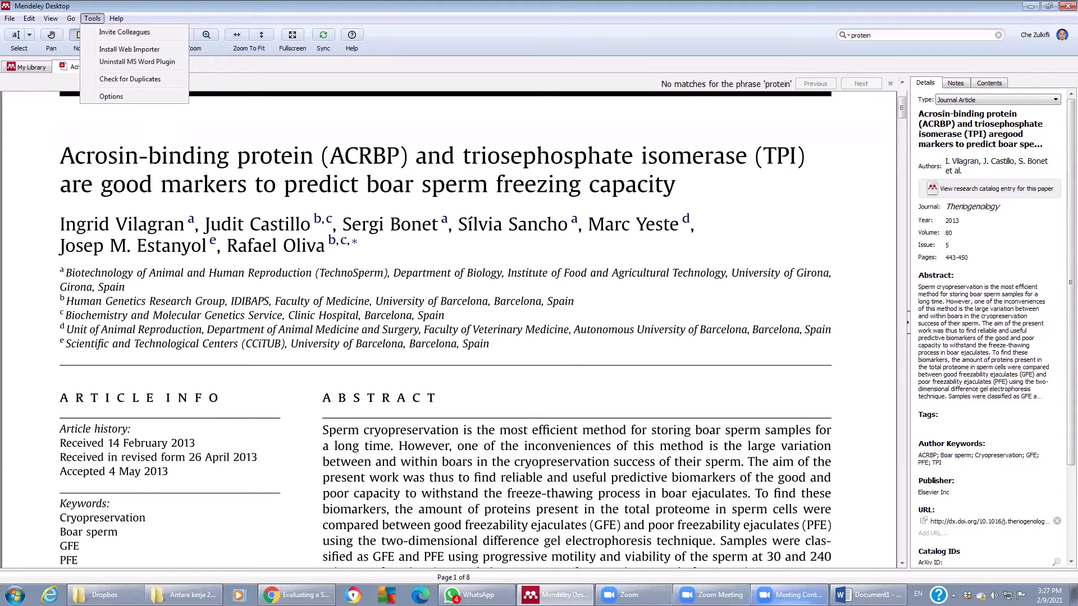
{"action": "left_click", "coordinate": [867, 595]}
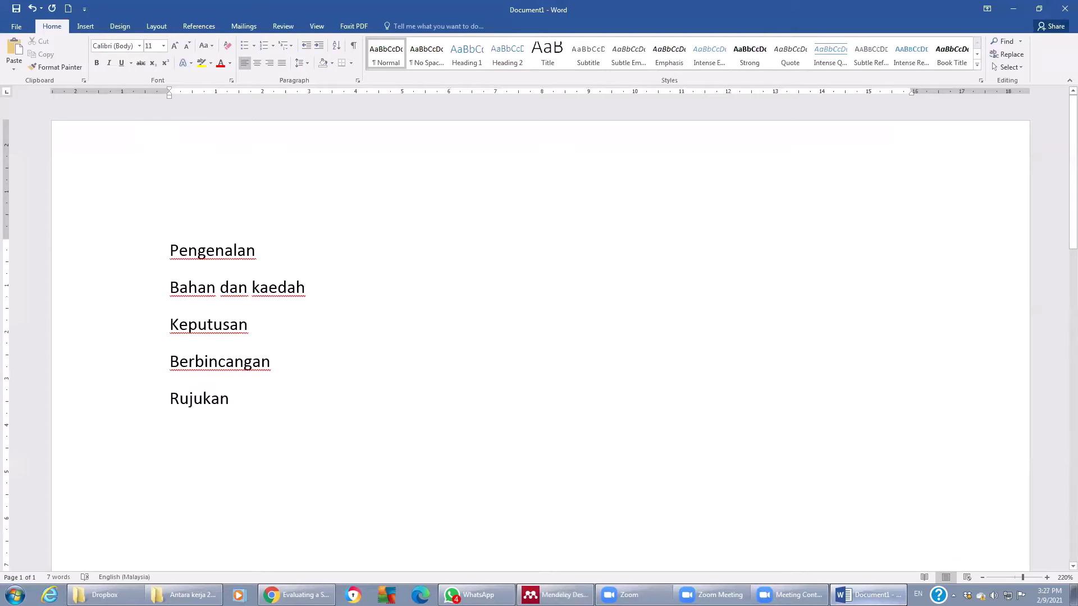
Add an empty paragraph under Pengenalan, then return to the Mendeley paper.
{"action": "left_click", "coordinate": [195, 30]}
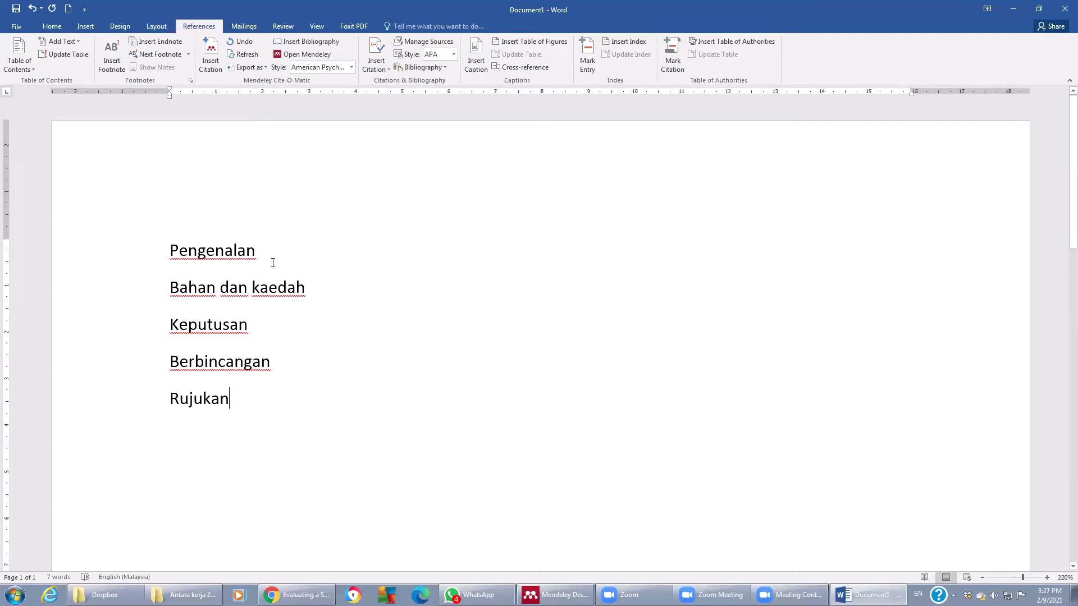
{"action": "left_click", "coordinate": [305, 267]}
{"action": "key", "text": "Return"}
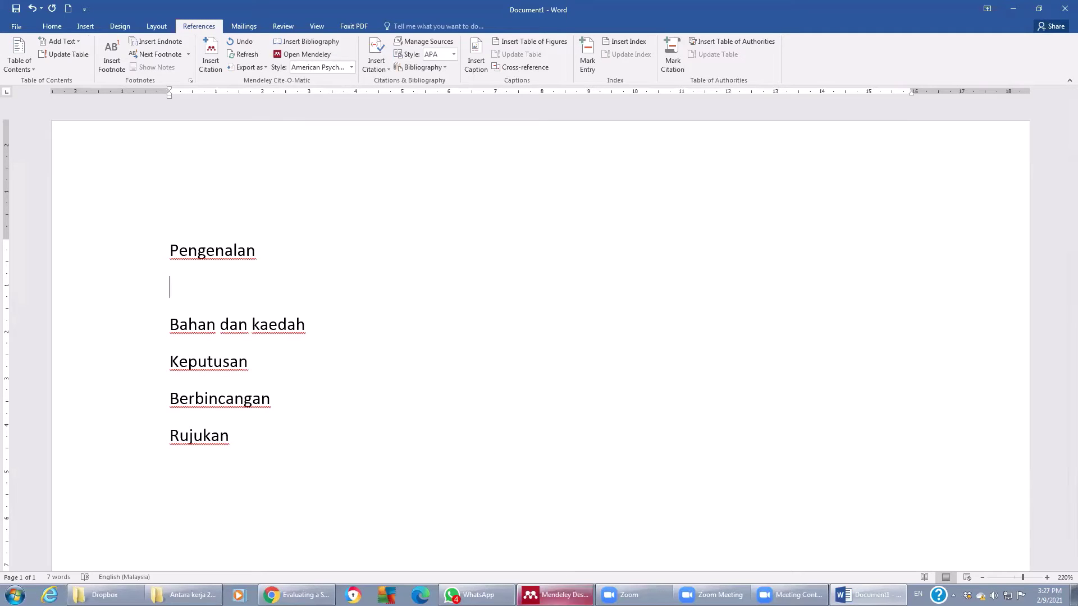
{"action": "left_click", "coordinate": [555, 595]}
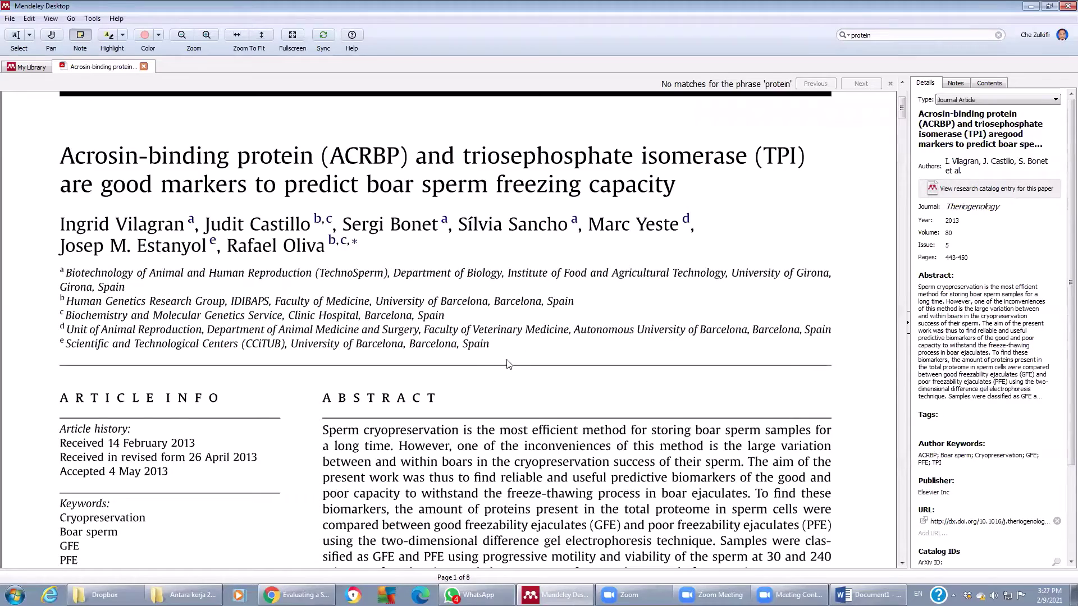
Scroll down to the paper's Introduction and attach a note to its paragraph.
{"action": "scroll", "coordinate": [508, 363], "scroll_direction": "down", "scroll_amount": 1}
{"action": "scroll", "coordinate": [508, 363], "scroll_direction": "down", "scroll_amount": 4}
{"action": "scroll", "coordinate": [508, 364], "scroll_direction": "down", "scroll_amount": 5}
{"action": "scroll", "coordinate": [508, 364], "scroll_direction": "down", "scroll_amount": 1}
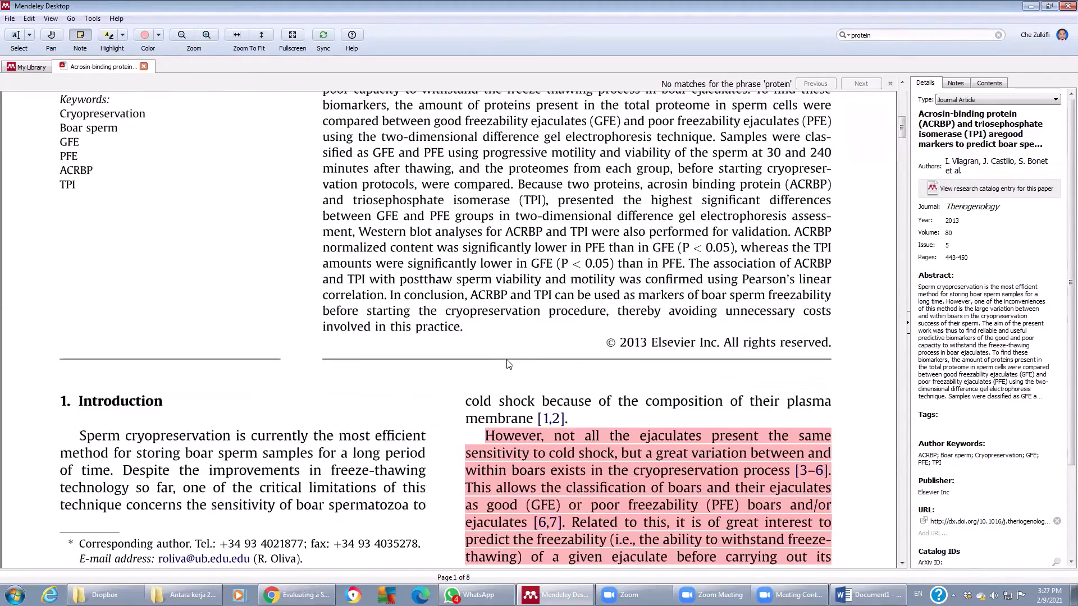
{"action": "scroll", "coordinate": [508, 364], "scroll_direction": "down", "scroll_amount": 3}
{"action": "scroll", "coordinate": [506, 360], "scroll_direction": "down", "scroll_amount": 1}
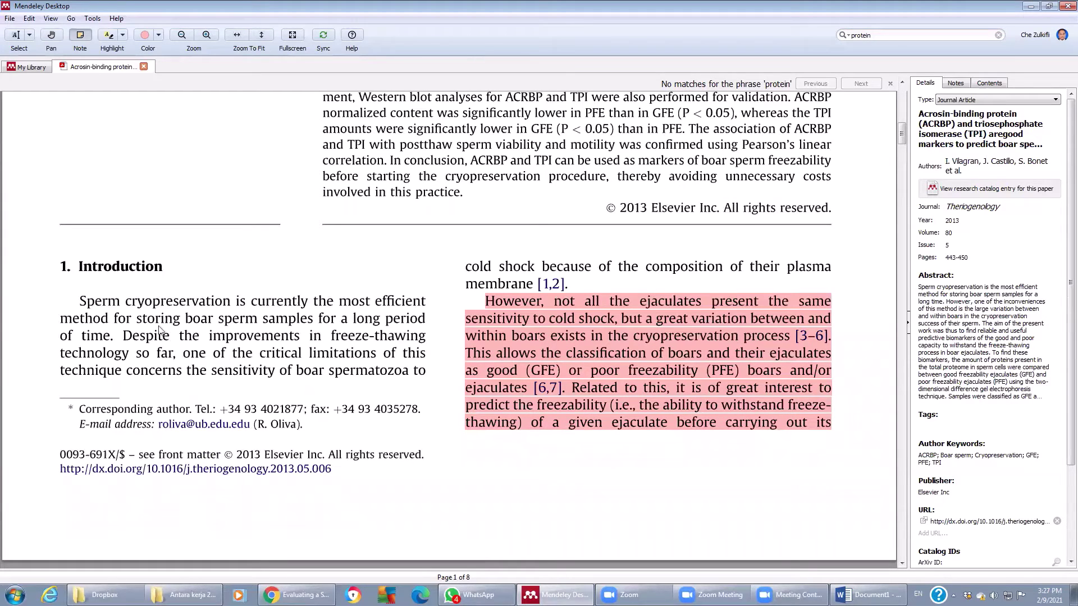
{"action": "left_click", "coordinate": [85, 304]}
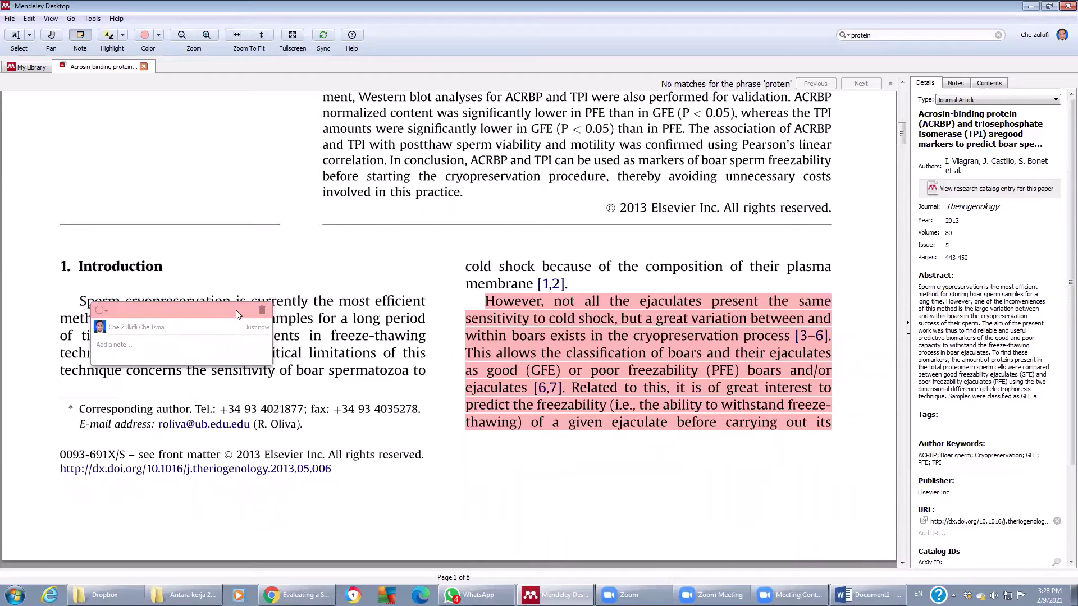
Highlight the Introduction's opening sentences through 'Despite the improvements' in pink and copy their text.
{"action": "left_click", "coordinate": [109, 36]}
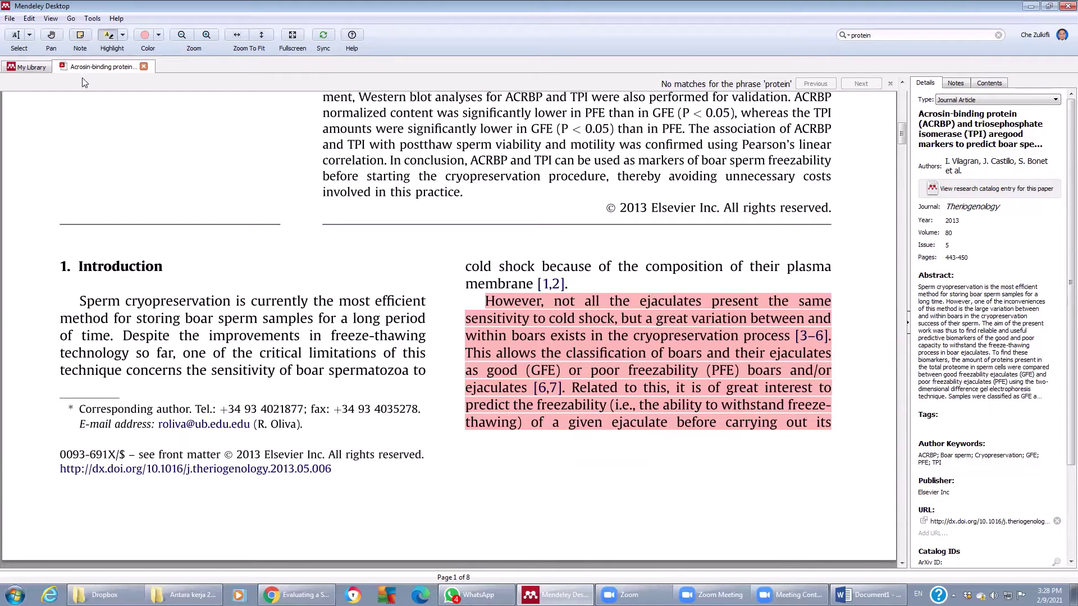
{"action": "left_click_drag", "start_coordinate": [76, 298], "coordinate": [269, 313]}
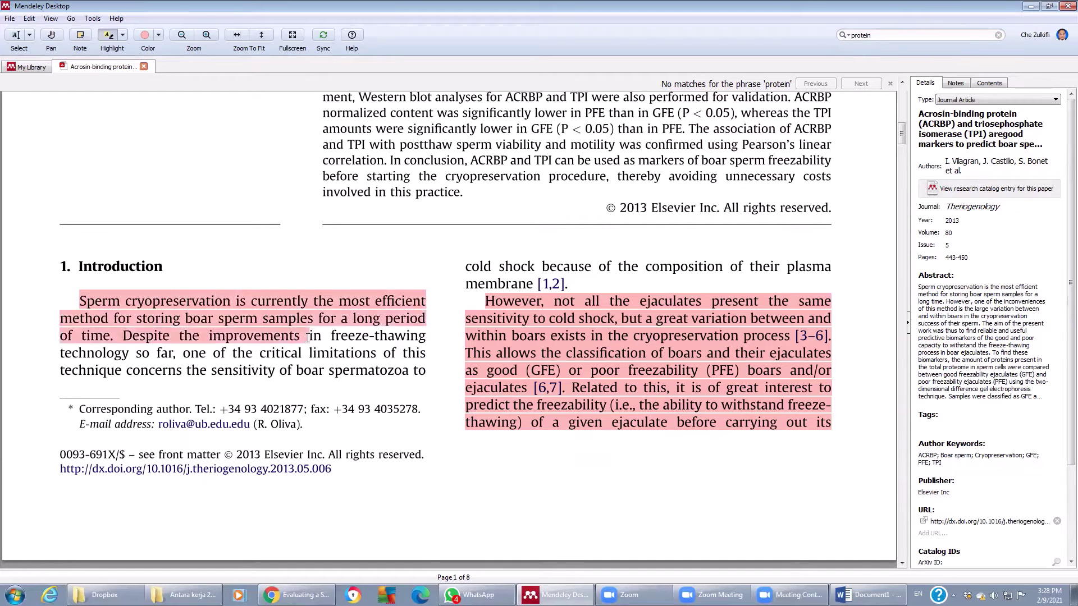
{"action": "left_click_drag", "start_coordinate": [270, 314], "coordinate": [310, 336]}
{"action": "right_click", "coordinate": [263, 305]}
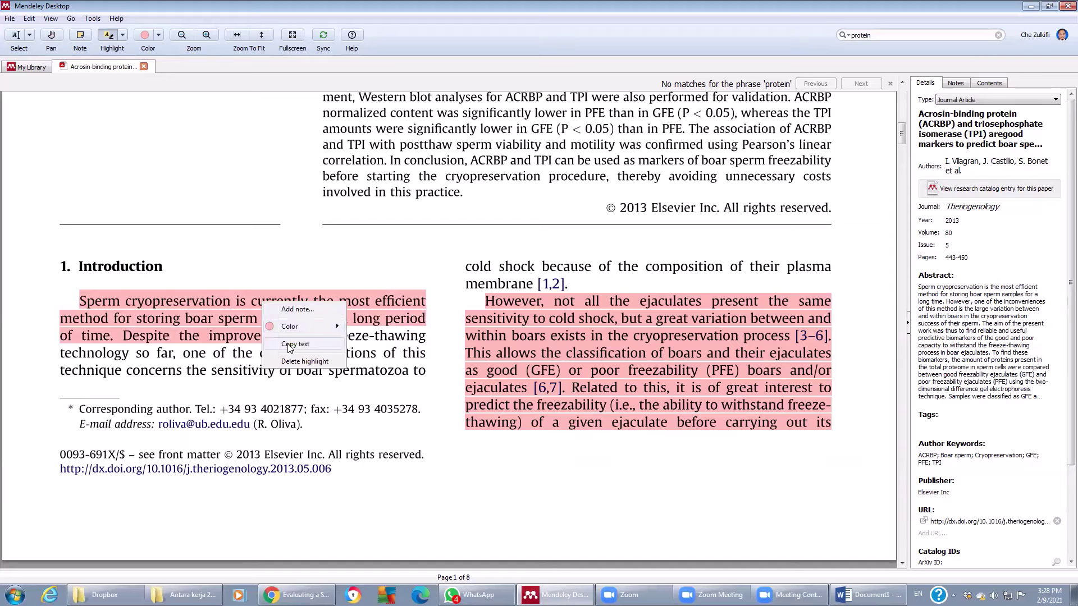
{"action": "left_click", "coordinate": [290, 349]}
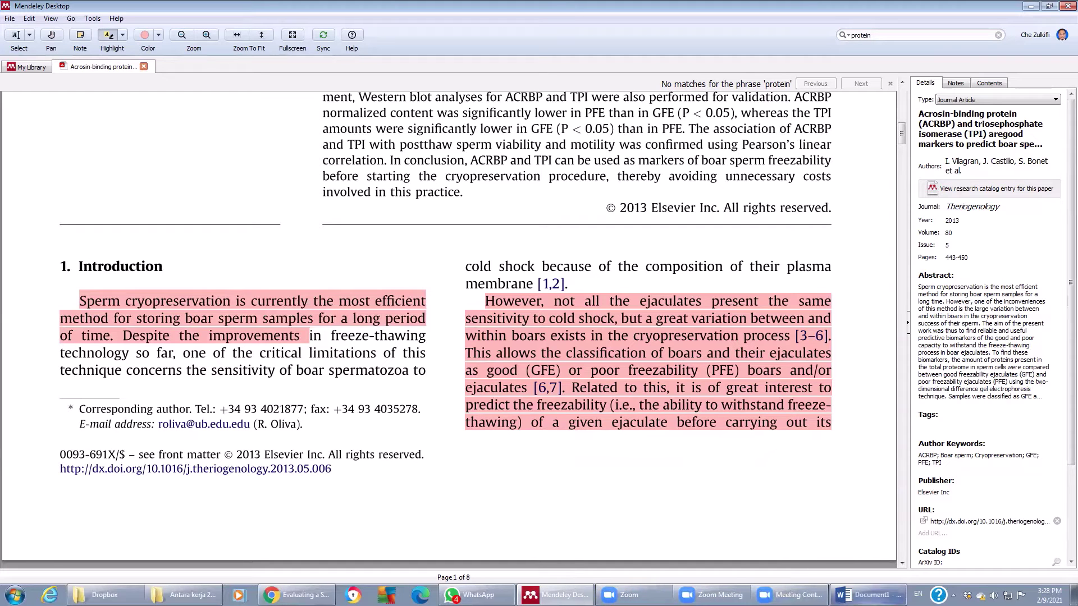
{"action": "left_click", "coordinate": [867, 595]}
{"action": "right_click", "coordinate": [172, 287]}
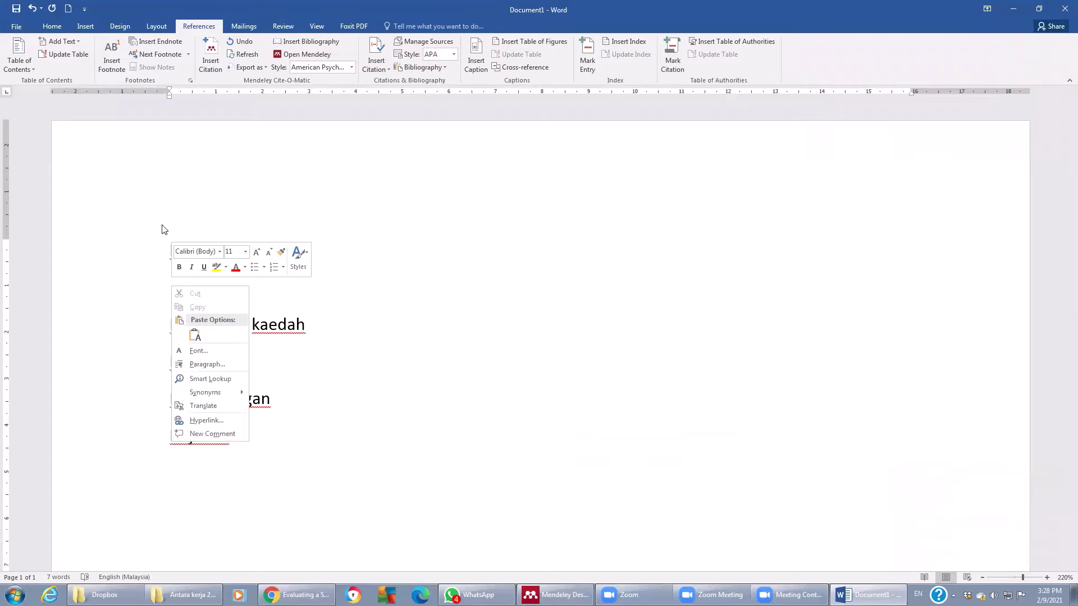
Paste the copied Introduction text under Pengenalan and add a blank line before Bahan dan kaedah.
{"action": "left_click", "coordinate": [54, 32]}
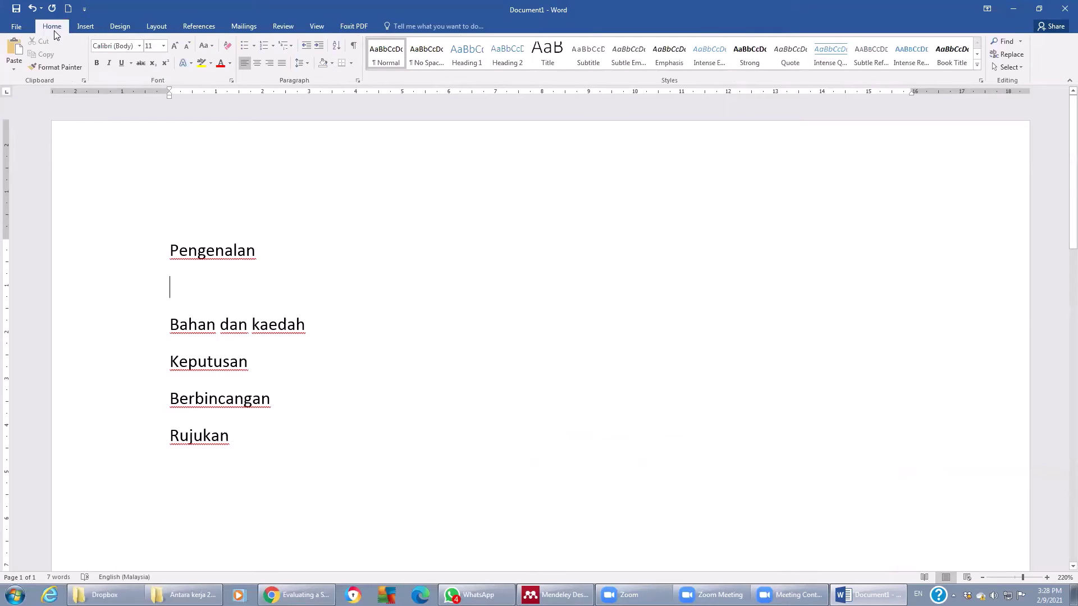
{"action": "left_click", "coordinate": [14, 51]}
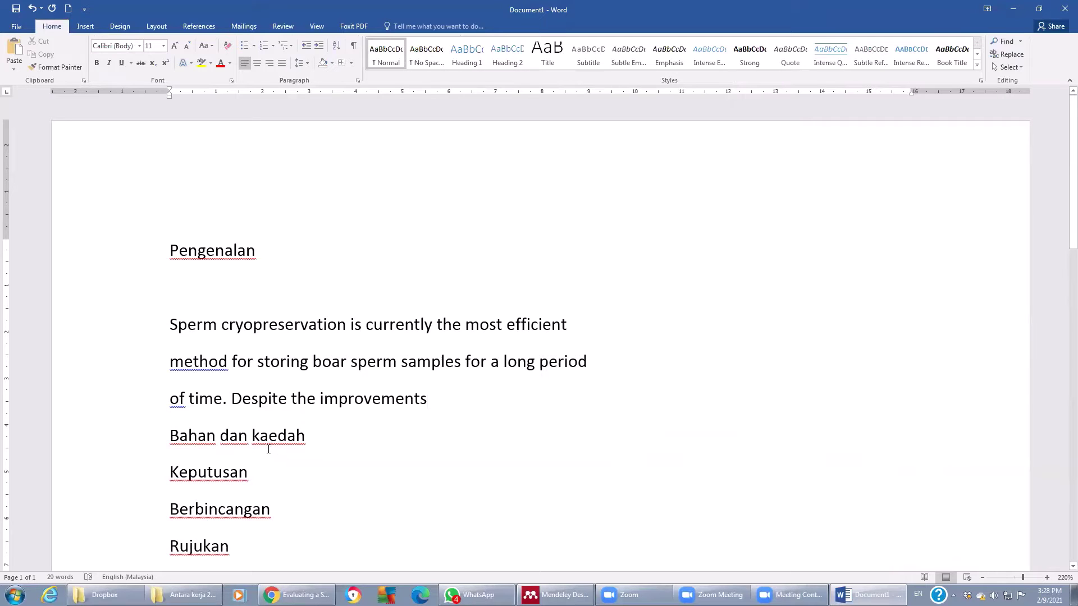
{"action": "key", "text": "Right"}
{"action": "key", "text": "Return"}
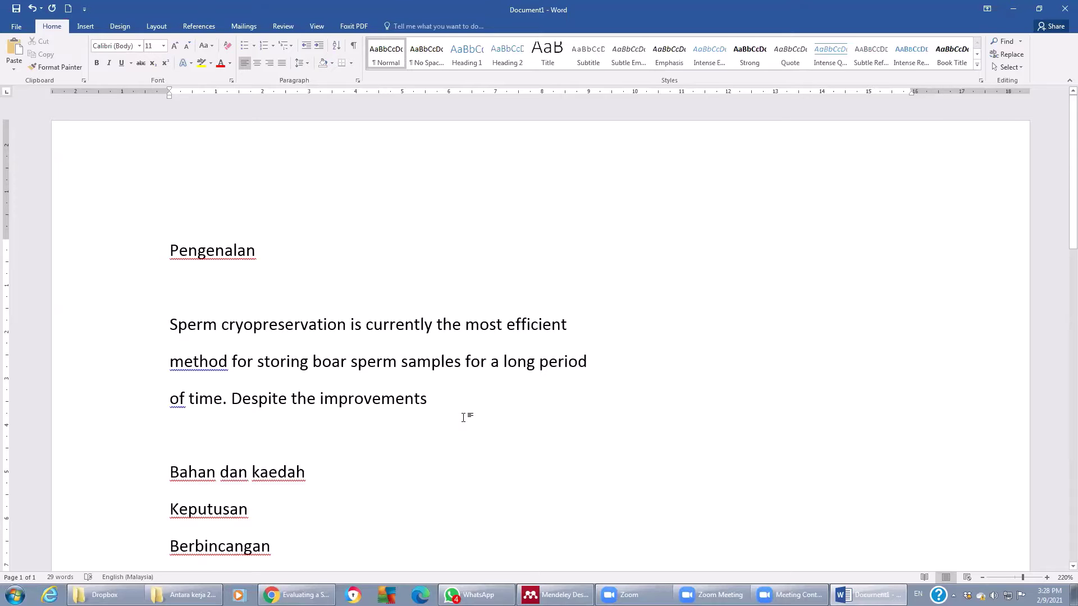
Cite the Acrosin-binding protein paper as (Vilagran et al., 2013) after 'Despite the improvements'.
{"action": "left_click", "coordinate": [191, 26]}
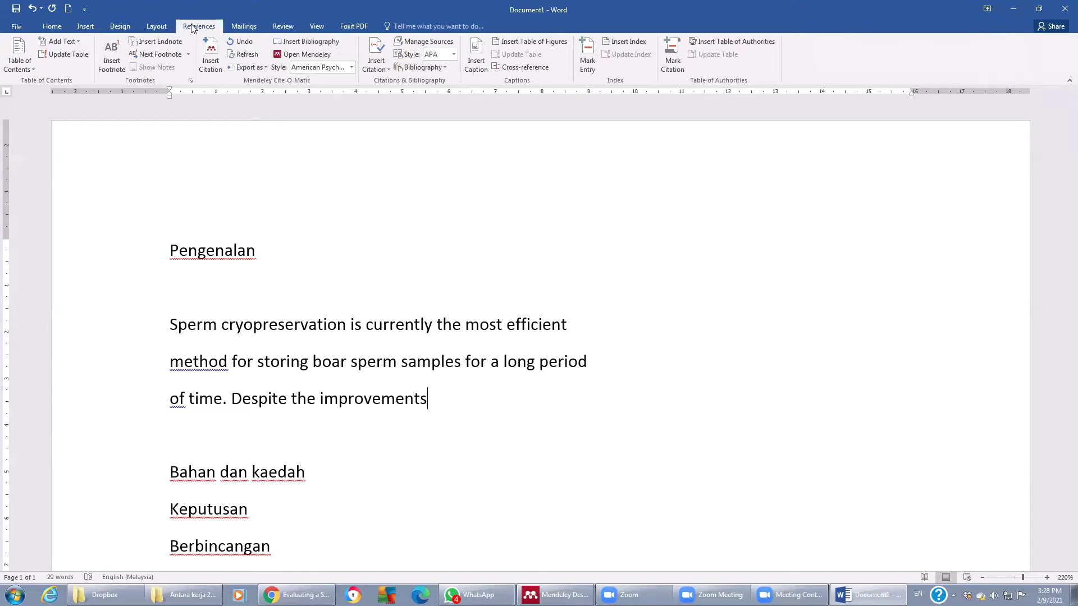
{"action": "left_click", "coordinate": [211, 54]}
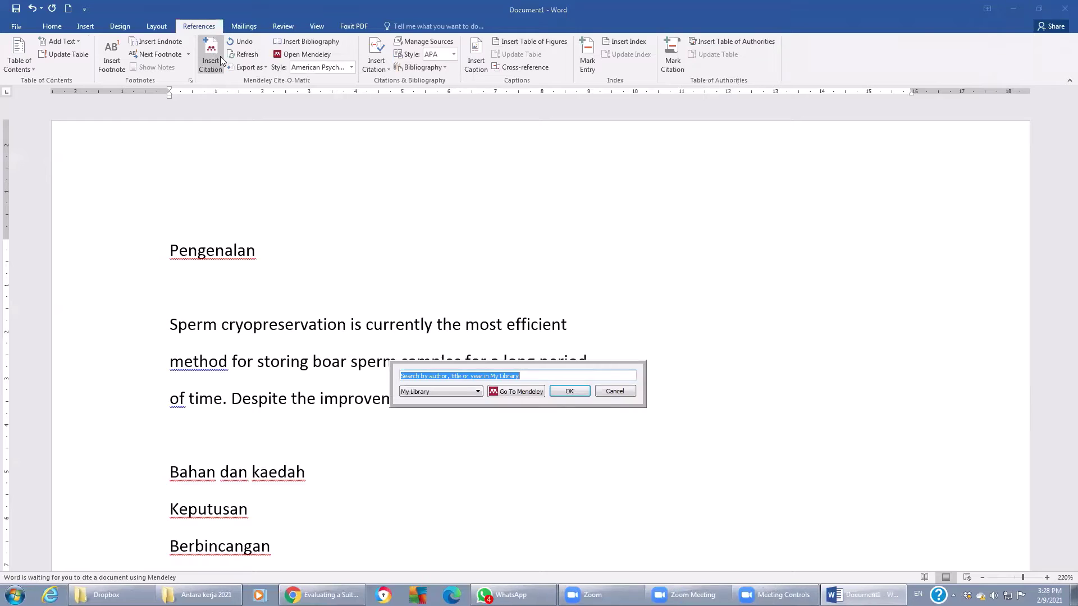
{"action": "left_click", "coordinate": [522, 392]}
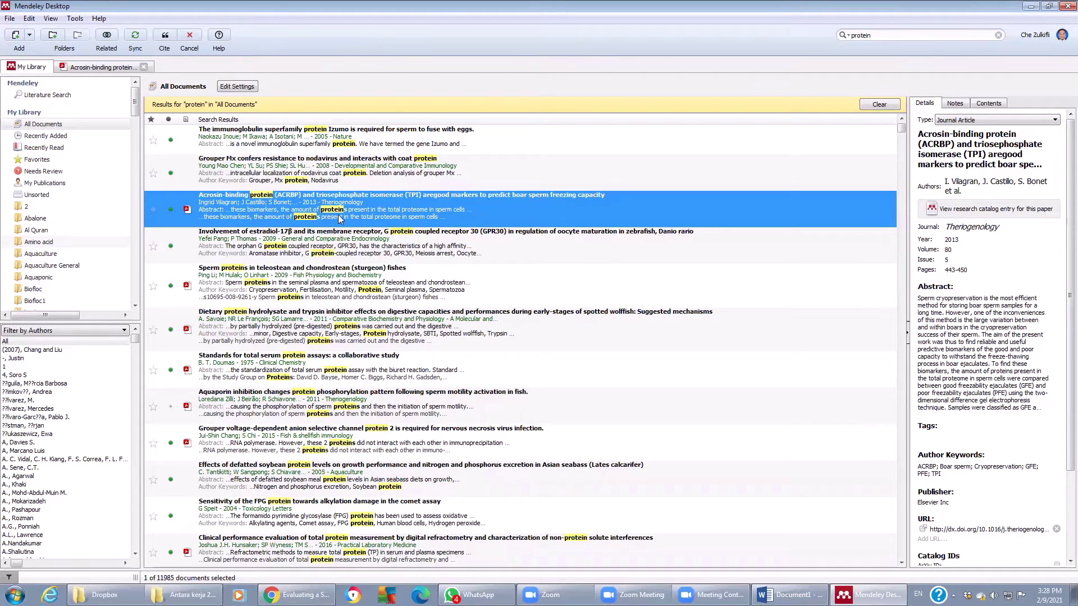
{"action": "left_click", "coordinate": [165, 36]}
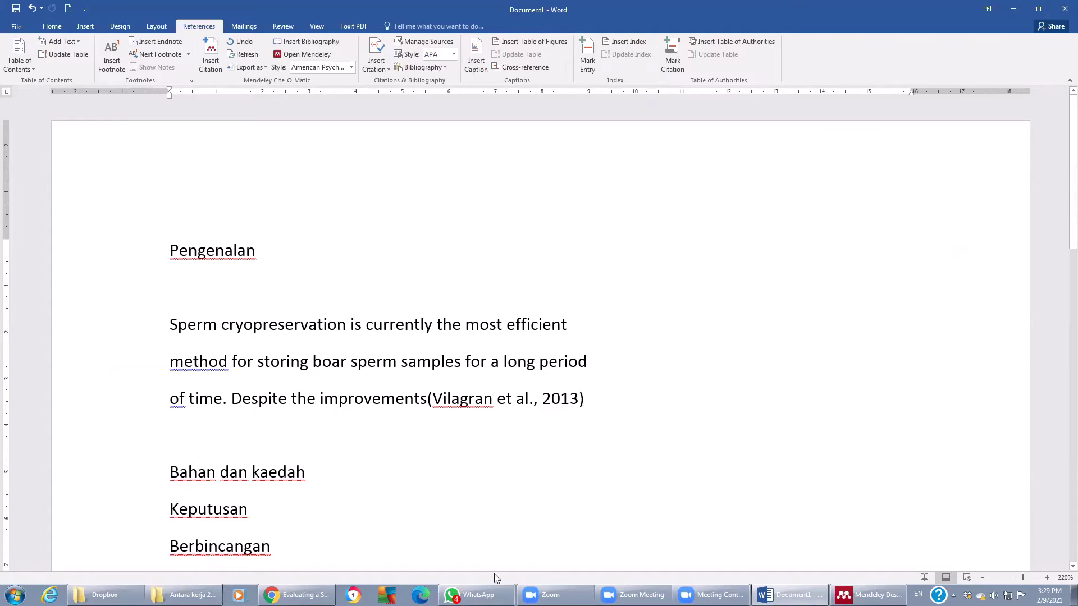
{"action": "left_click", "coordinate": [869, 595]}
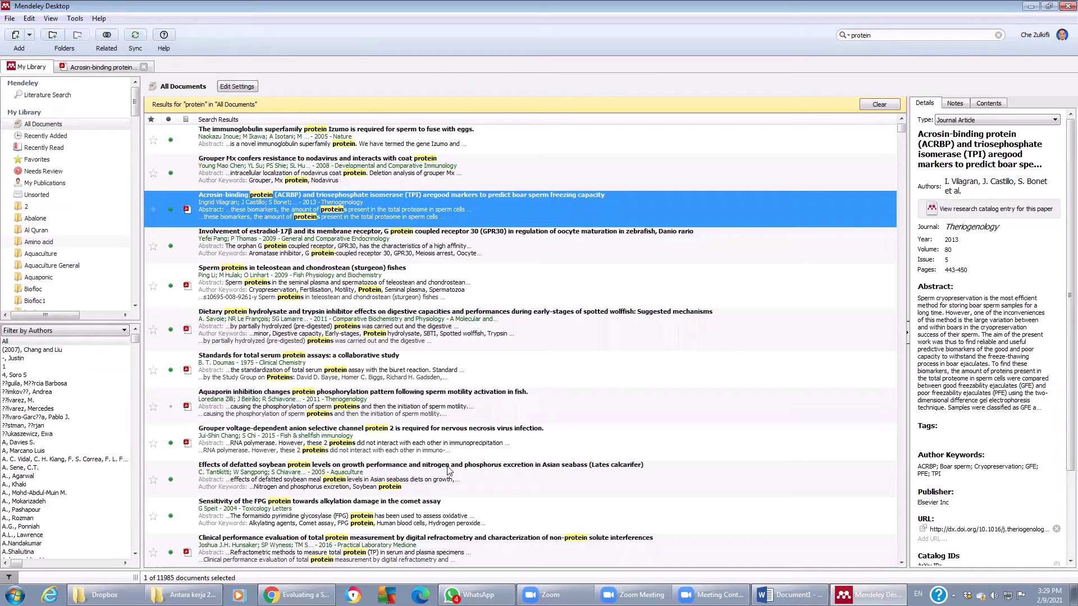
Open the Sperm proteins paper and copy its seminal plasma passage, highlighted in pink.
{"action": "double_click", "coordinate": [292, 297]}
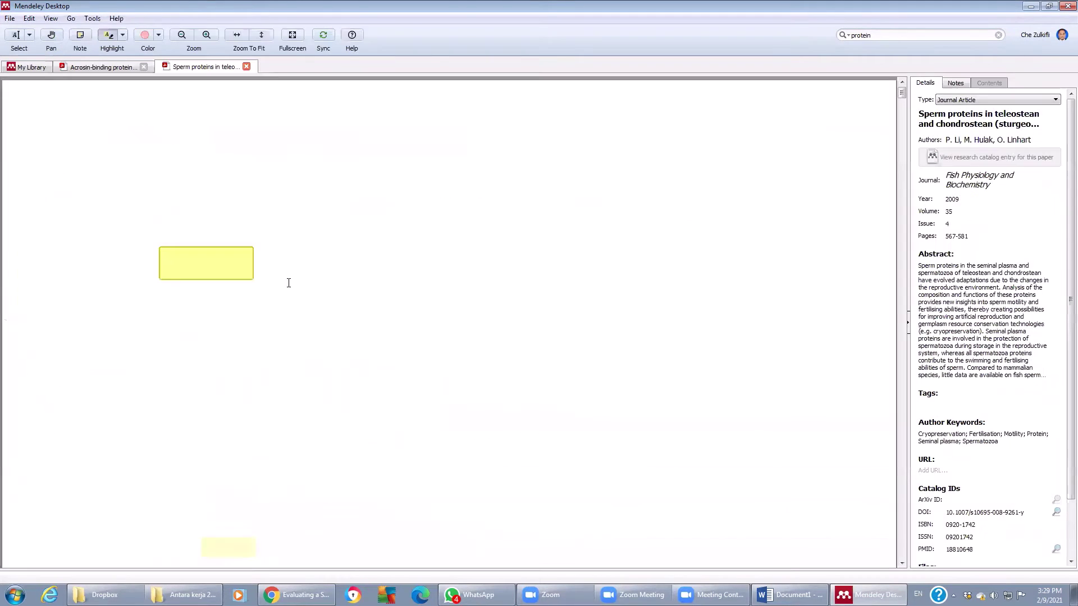
{"action": "scroll", "coordinate": [392, 400], "scroll_direction": "down", "scroll_amount": 3}
{"action": "scroll", "coordinate": [393, 401], "scroll_direction": "down", "scroll_amount": 2}
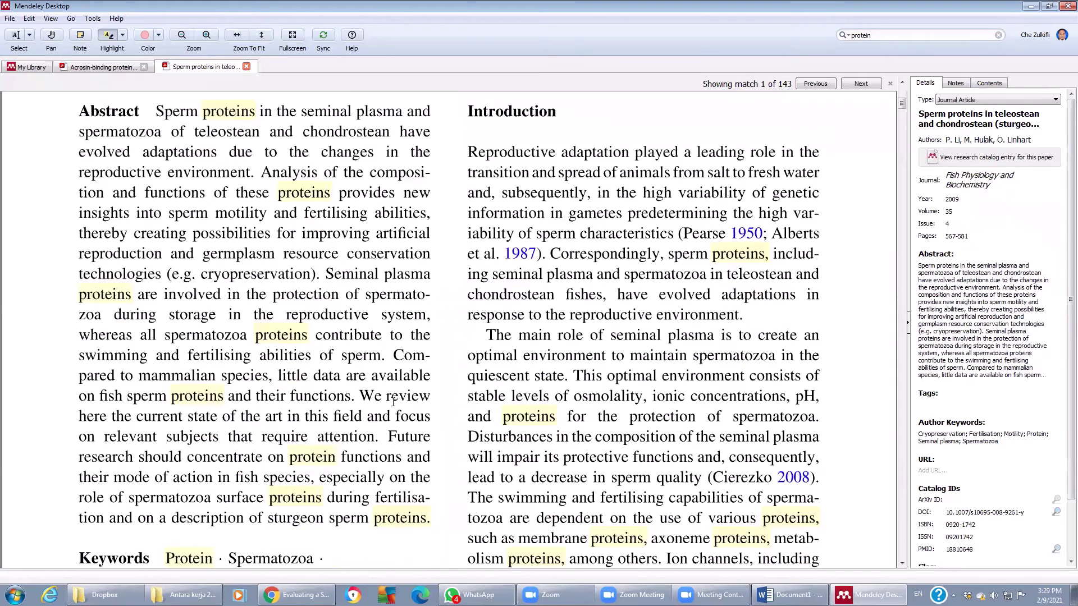
{"action": "scroll", "coordinate": [393, 402], "scroll_direction": "down", "scroll_amount": 1}
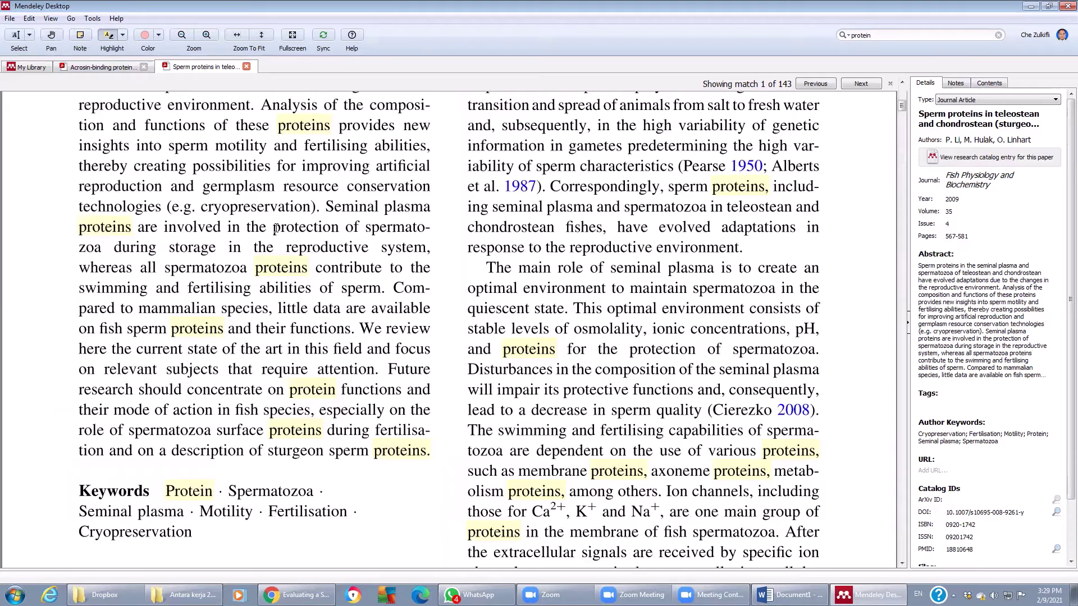
{"action": "left_click_drag", "start_coordinate": [222, 207], "coordinate": [367, 268]}
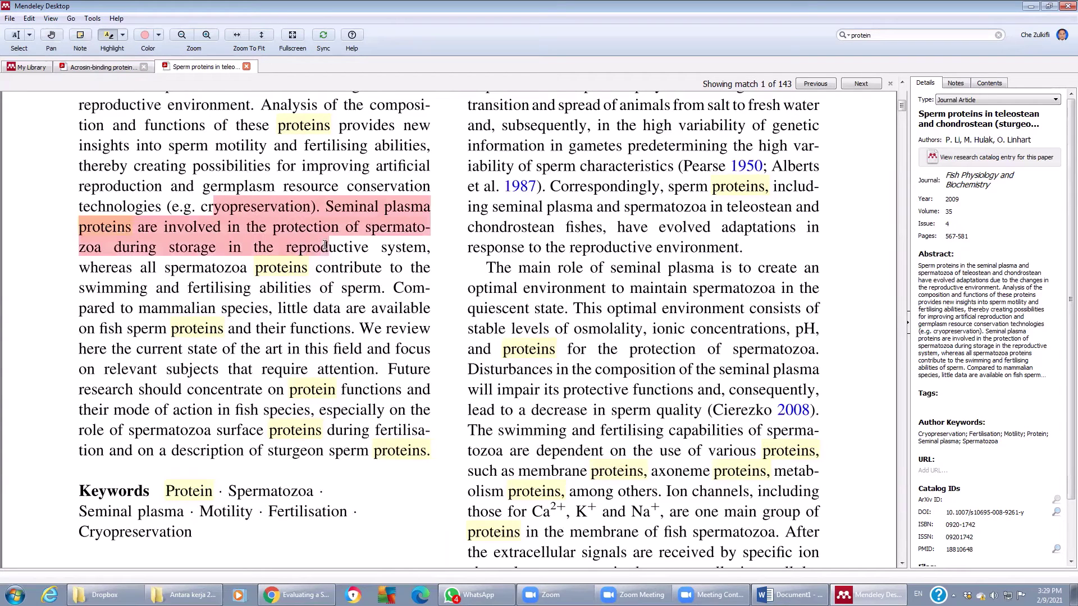
{"action": "right_click", "coordinate": [334, 209]}
{"action": "left_click", "coordinate": [361, 251]}
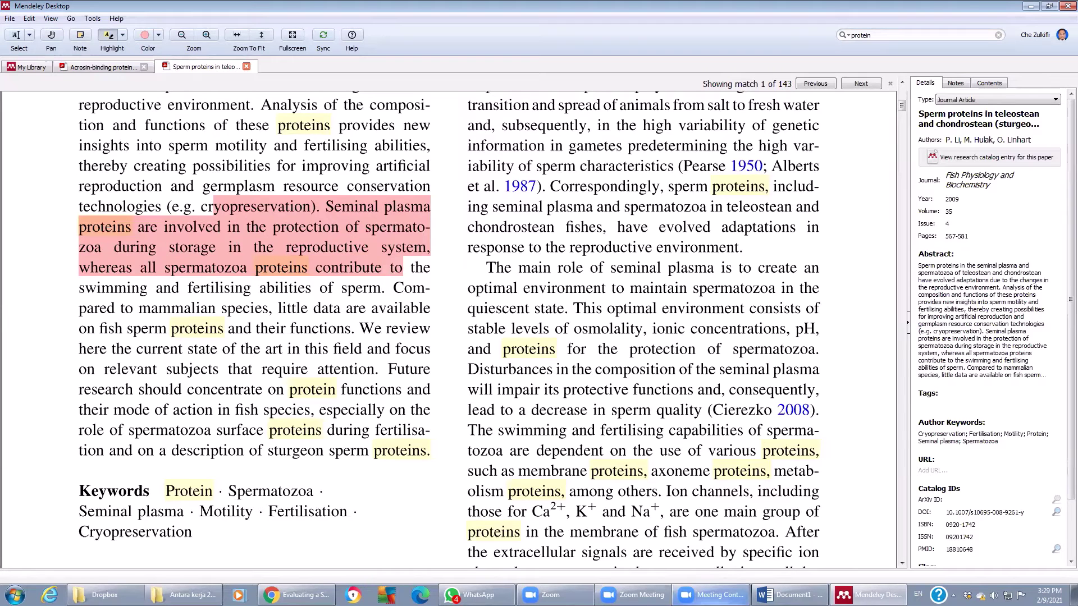
{"action": "left_click", "coordinate": [789, 594]}
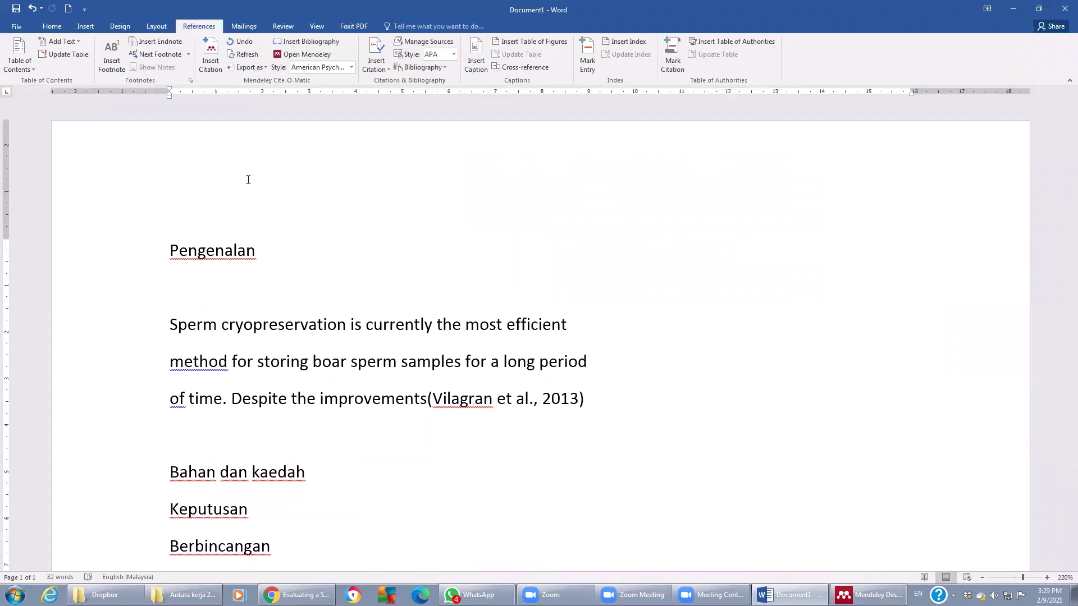
Paste the seminal plasma passage and cite it as (Li, Hulak, & Linhart, 2009).
{"action": "left_click", "coordinate": [51, 27]}
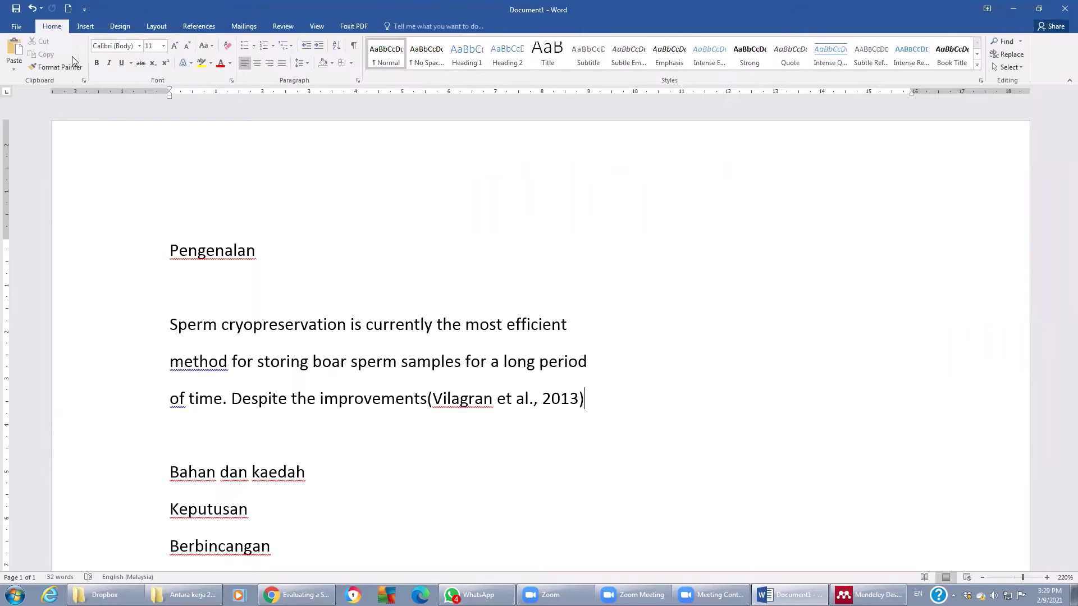
{"action": "left_click", "coordinate": [14, 52]}
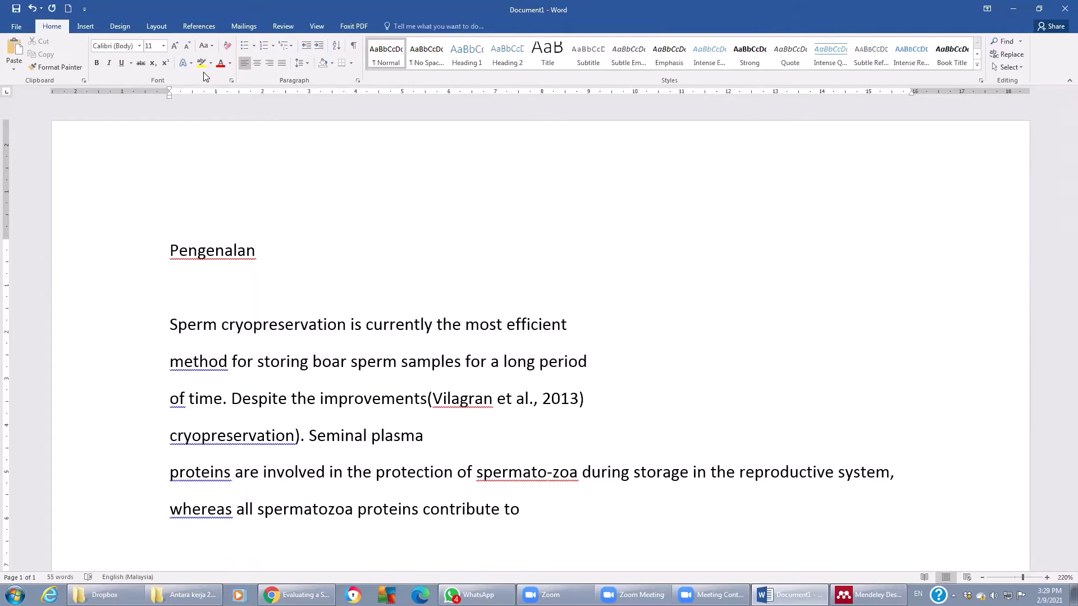
{"action": "left_click", "coordinate": [201, 29]}
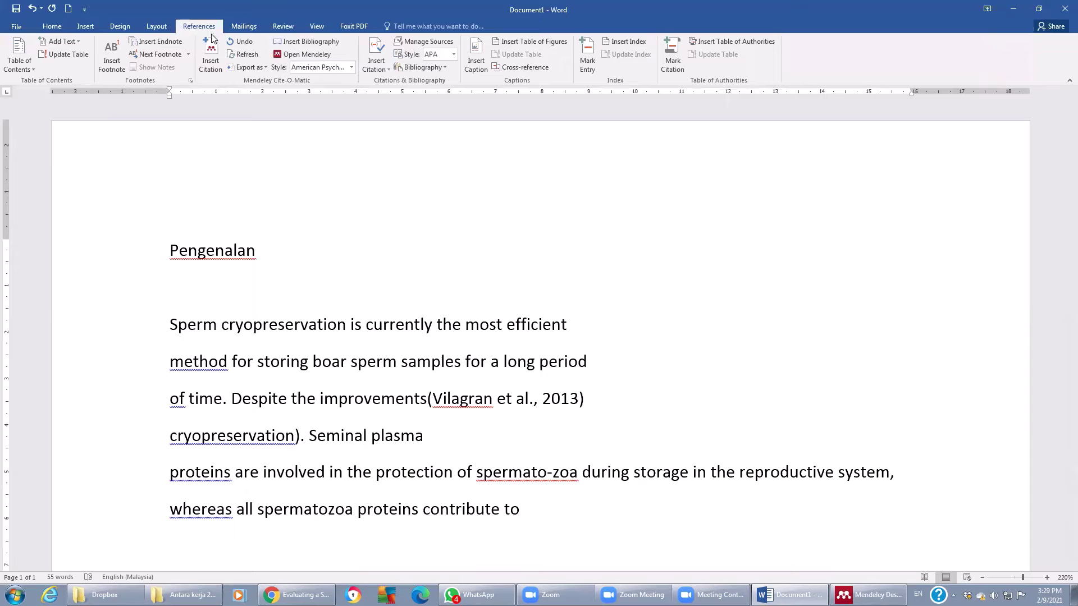
{"action": "left_click", "coordinate": [211, 52]}
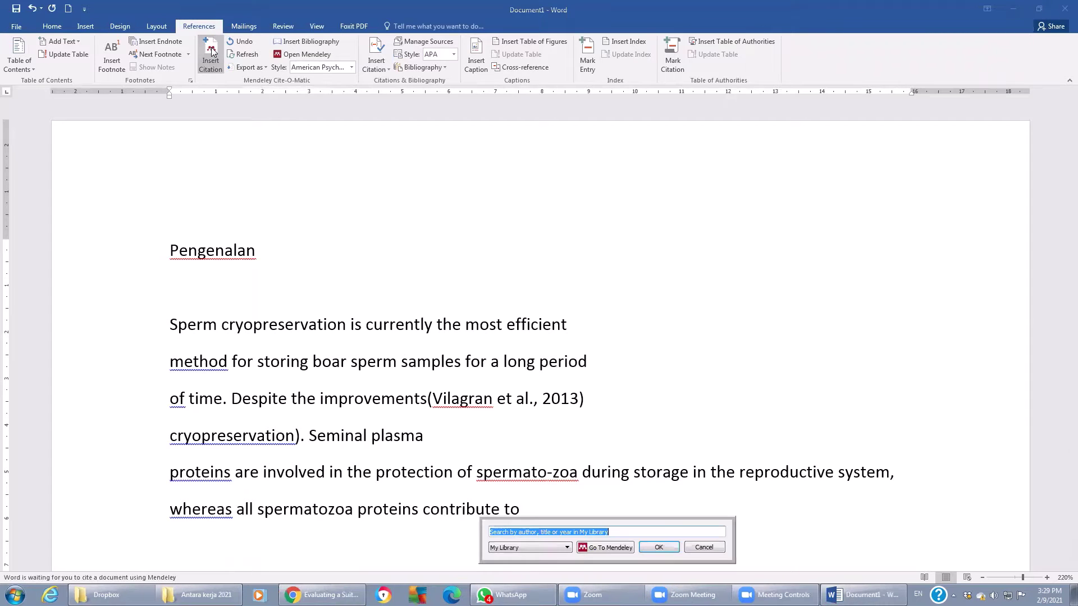
{"action": "left_click", "coordinate": [610, 548]}
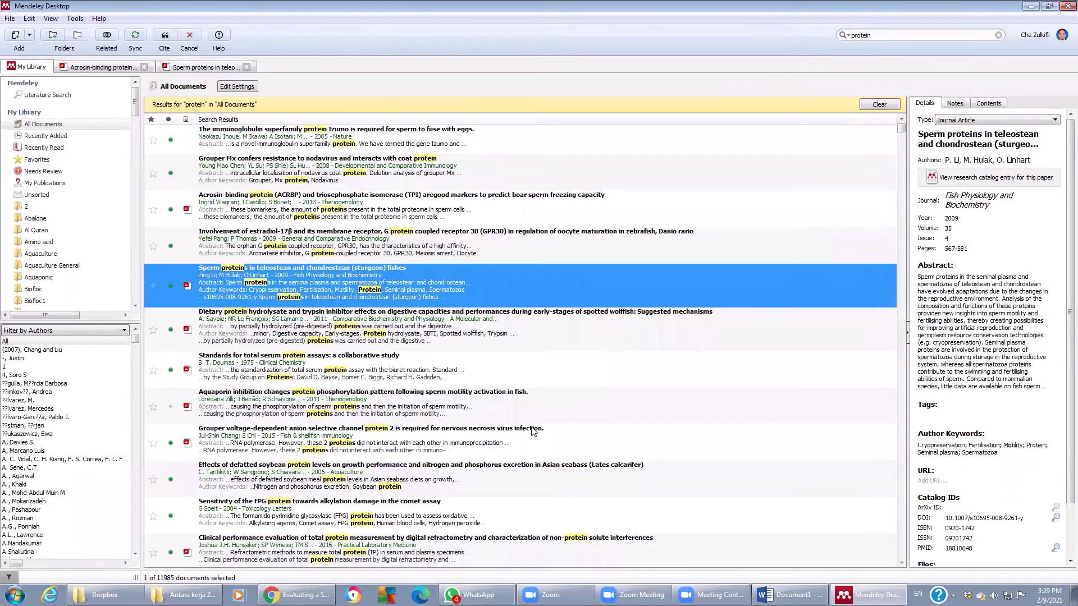
{"action": "left_click", "coordinate": [165, 37]}
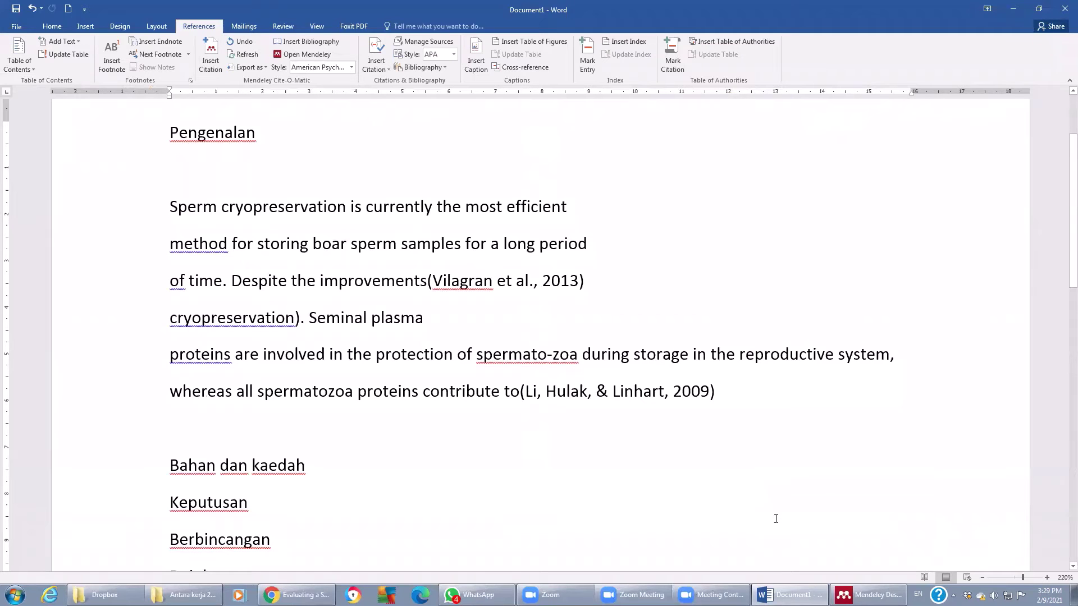
{"action": "scroll", "coordinate": [776, 519], "scroll_direction": "down", "scroll_amount": 2}
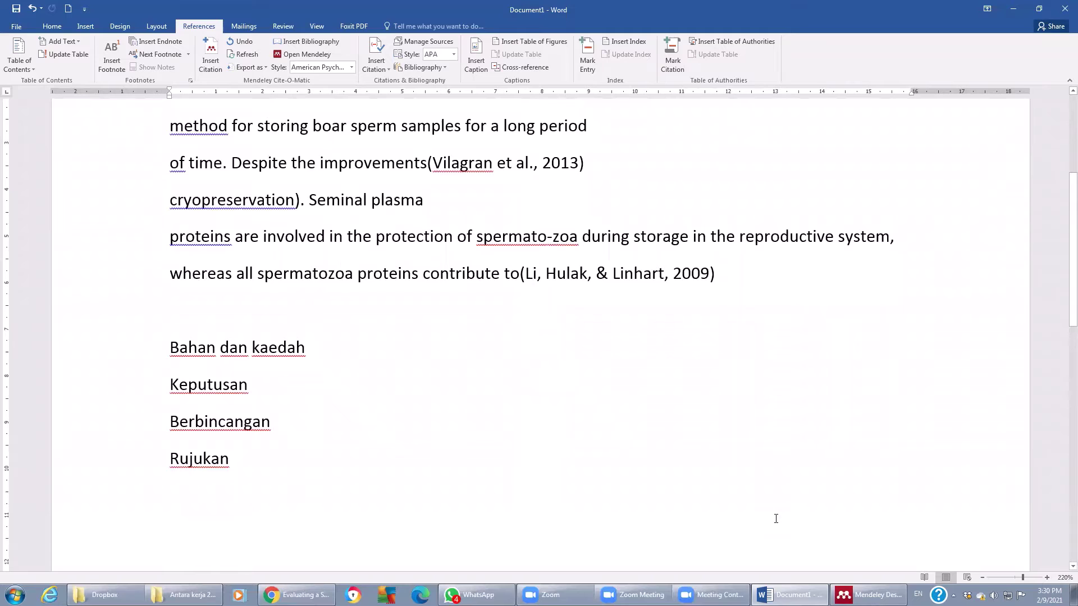
{"action": "scroll", "coordinate": [776, 518], "scroll_direction": "down", "scroll_amount": 2}
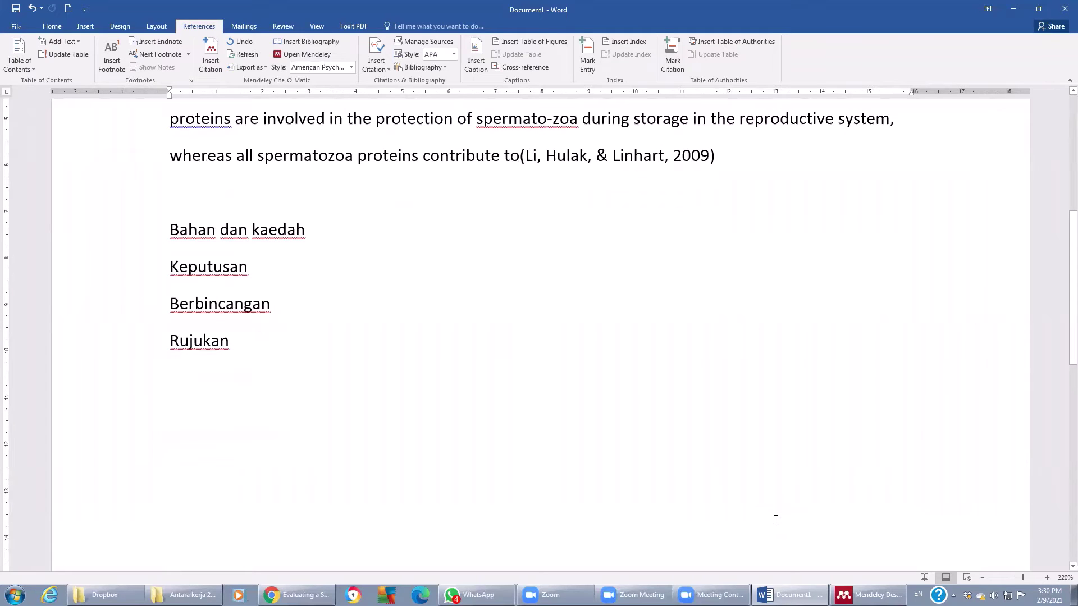
Add a line after Rujukan and insert the Mendeley bibliography listing Li et al. 2009 and Vilagran et al. 2013.
{"action": "left_click", "coordinate": [202, 377]}
{"action": "left_click", "coordinate": [286, 361]}
{"action": "key", "text": "Return"}
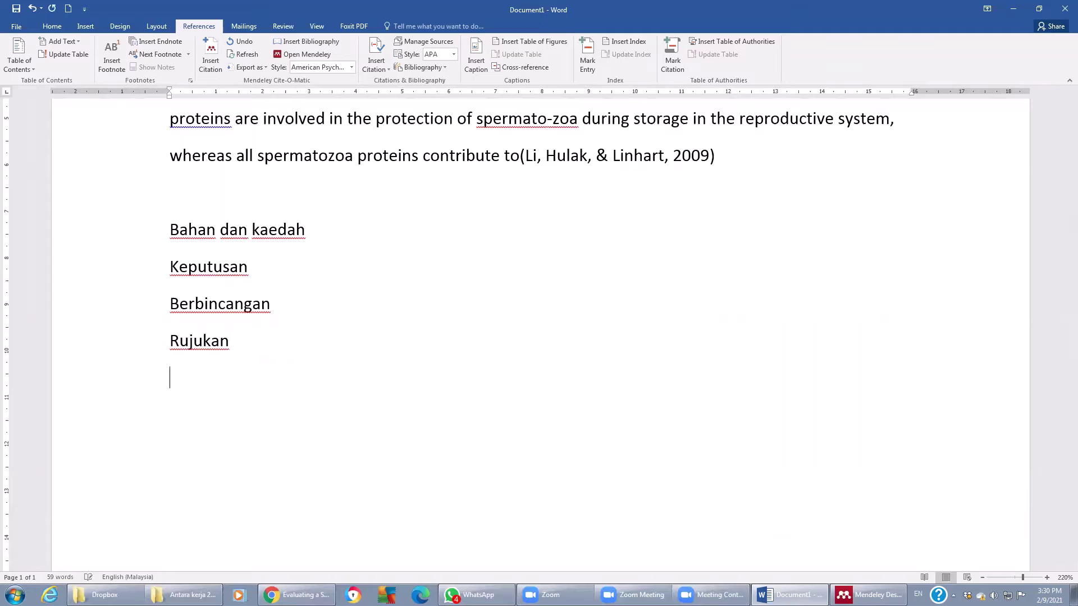
{"action": "left_click", "coordinate": [311, 41]}
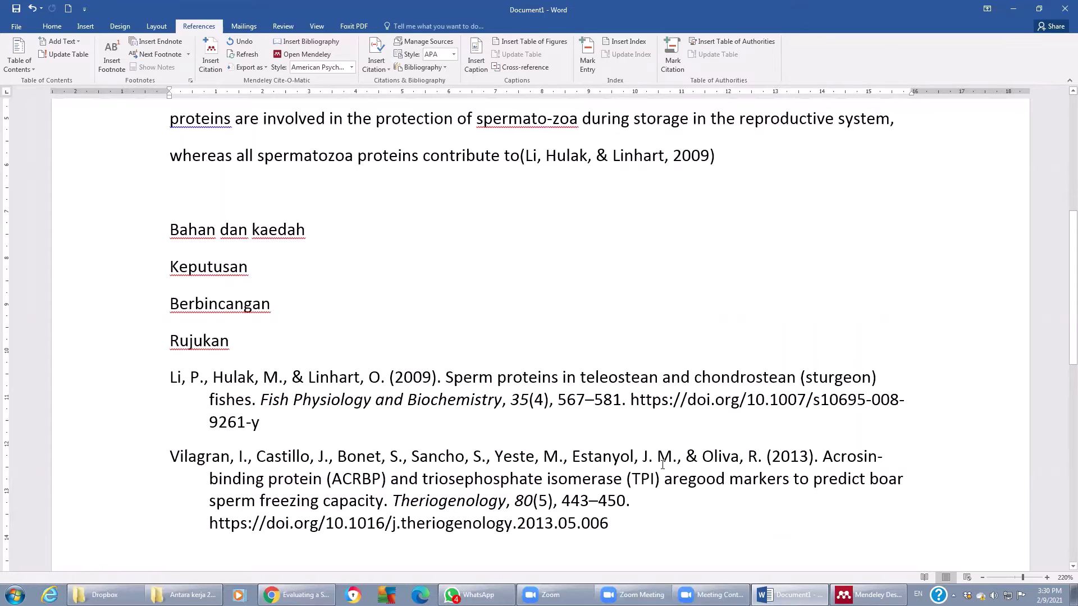
{"action": "scroll", "coordinate": [776, 363], "scroll_direction": "up", "scroll_amount": 2}
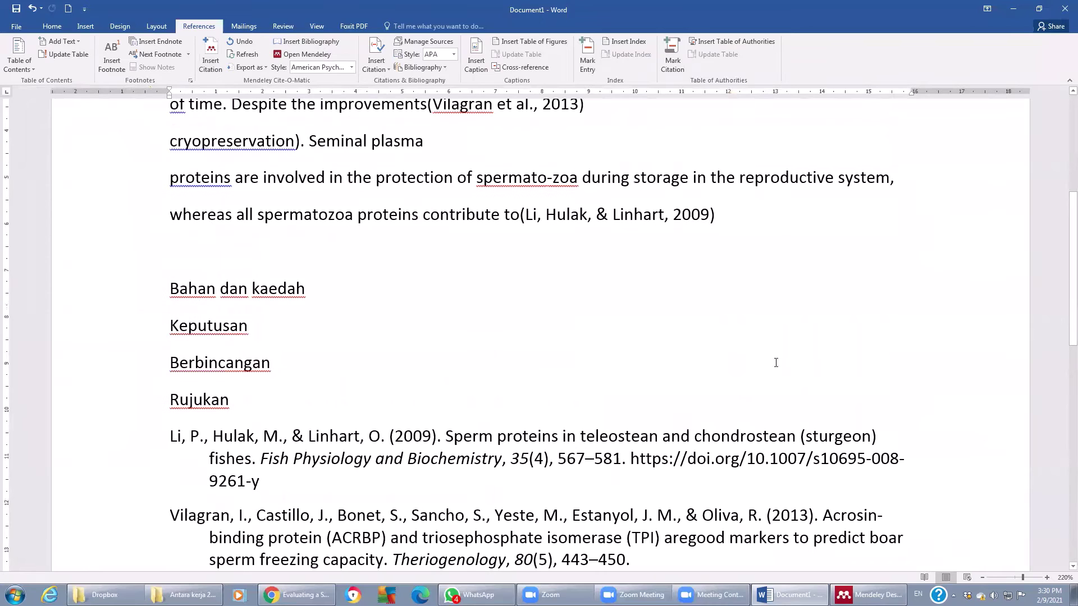
{"action": "left_click", "coordinate": [727, 217]}
Cite the Grouper paper via Mendeley after the Li citation, adding (Chang & Chi, 2015).
{"action": "left_click", "coordinate": [211, 53]}
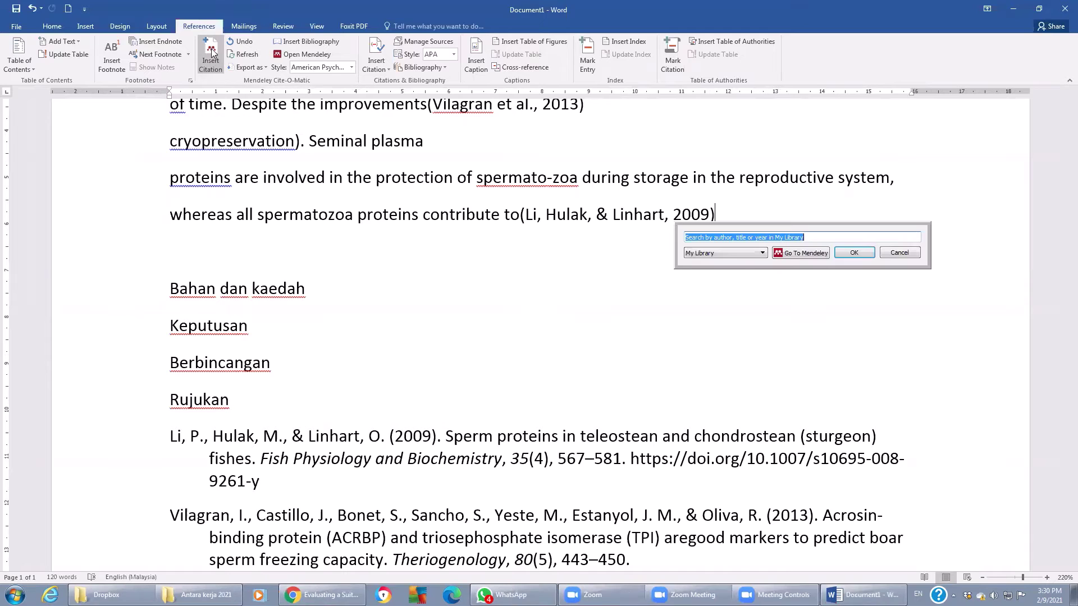
{"action": "left_click", "coordinate": [811, 253]}
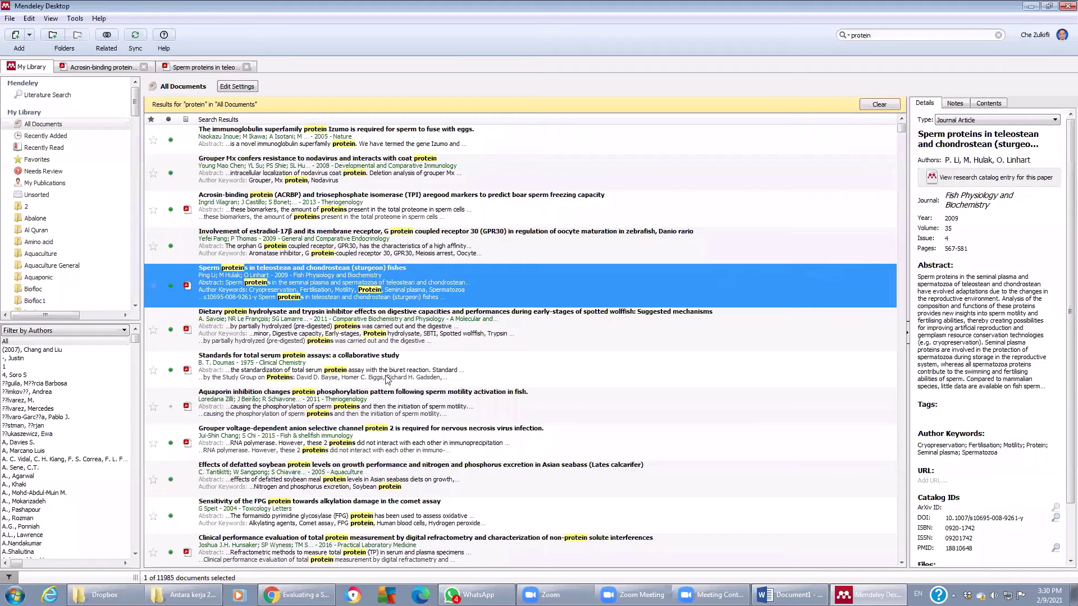
{"action": "left_click", "coordinate": [339, 444]}
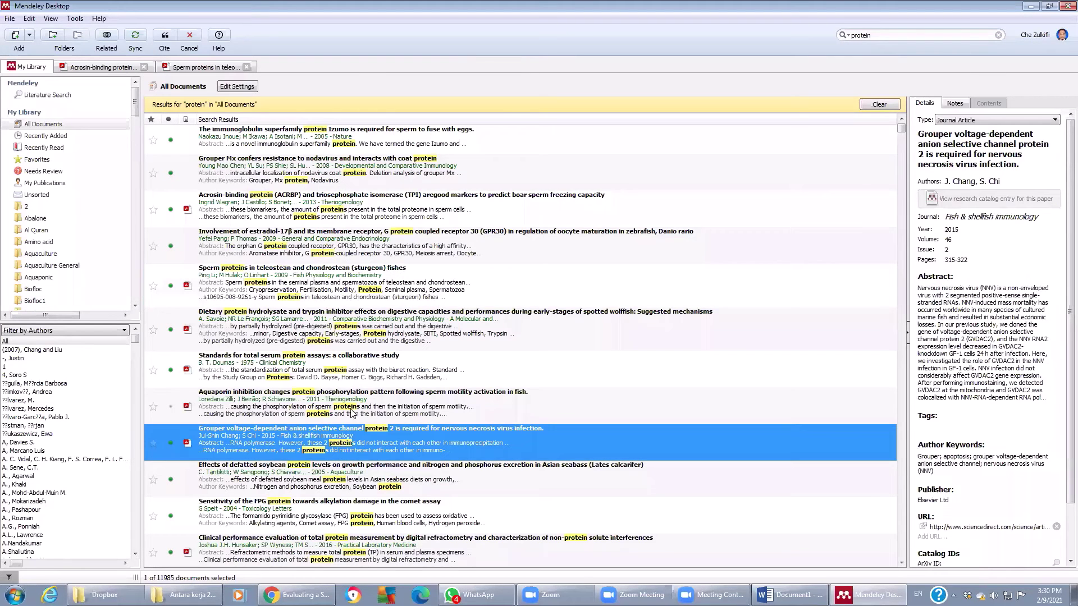
{"action": "left_click", "coordinate": [165, 37]}
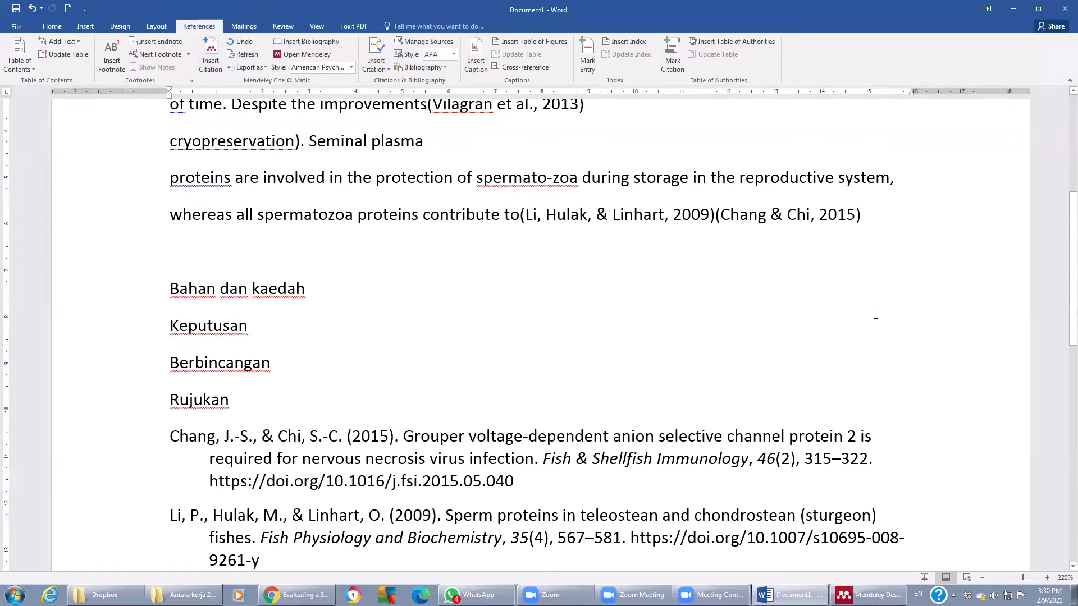
{"action": "scroll", "coordinate": [876, 312], "scroll_direction": "down", "scroll_amount": 2}
{"action": "scroll", "coordinate": [875, 312], "scroll_direction": "down", "scroll_amount": 1}
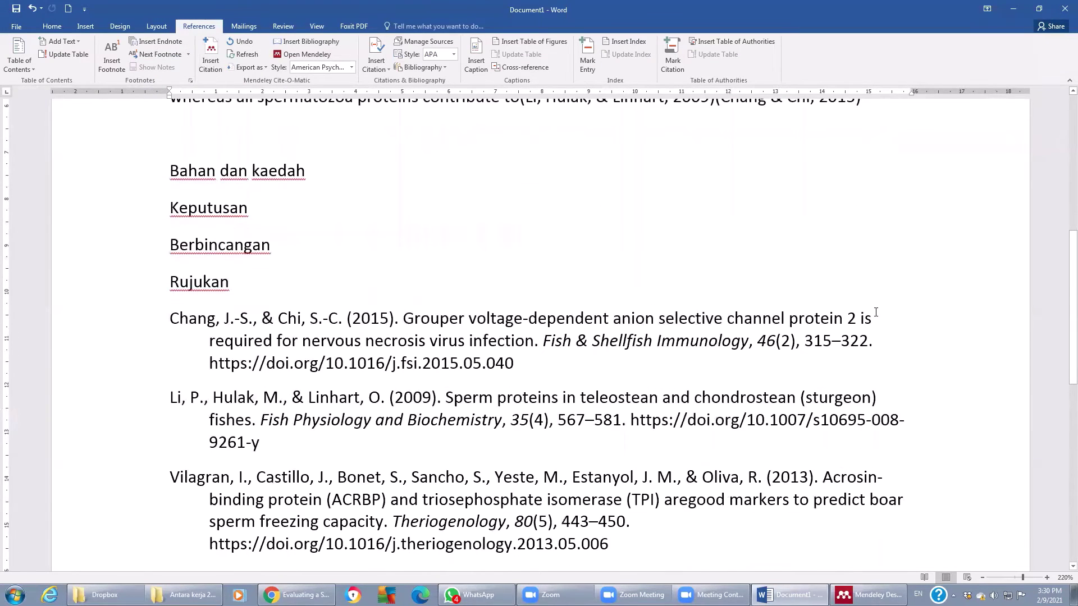
{"action": "scroll", "coordinate": [869, 290], "scroll_direction": "up", "scroll_amount": 1}
{"action": "scroll", "coordinate": [869, 290], "scroll_direction": "down", "scroll_amount": 3}
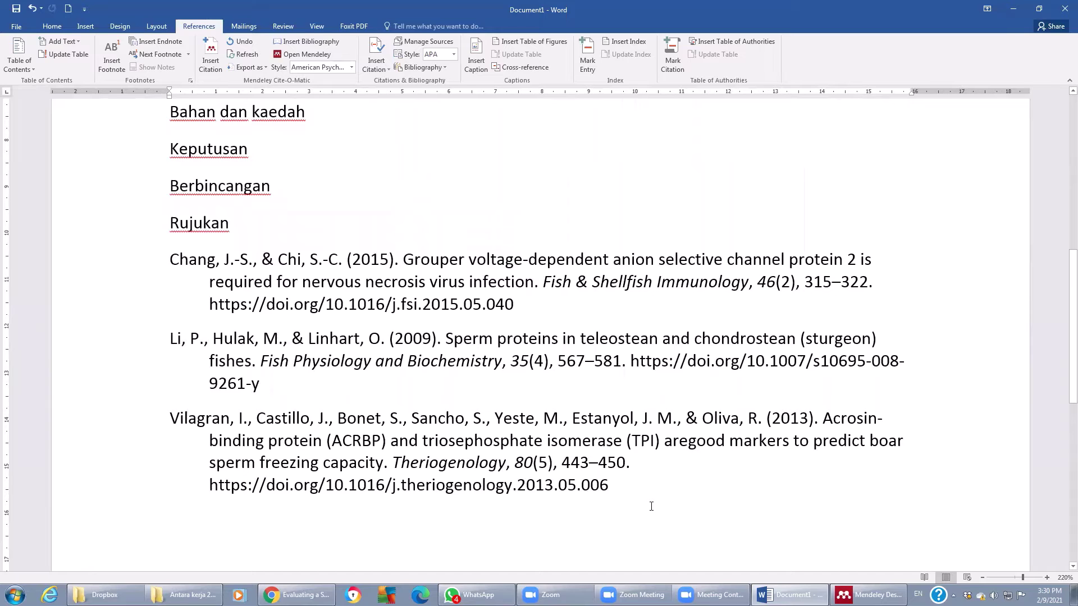
{"action": "scroll", "coordinate": [653, 504], "scroll_direction": "up", "scroll_amount": 3}
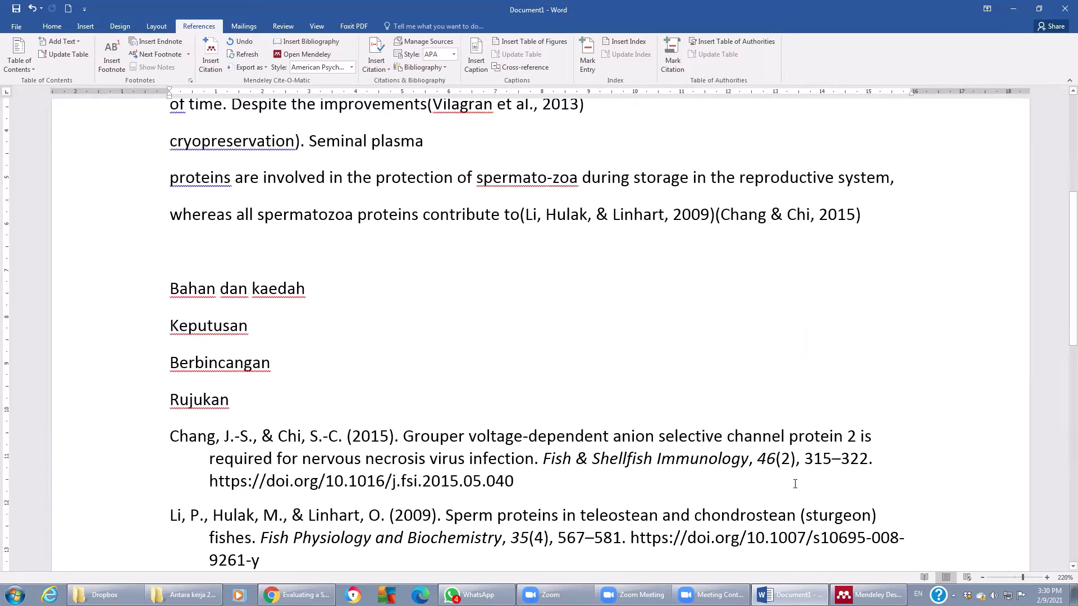
{"action": "scroll", "coordinate": [786, 466], "scroll_direction": "down", "scroll_amount": 1}
{"action": "scroll", "coordinate": [775, 449], "scroll_direction": "up", "scroll_amount": 3}
Turn on the Navigation Pane from the View tab and select the Pengenalan line.
{"action": "scroll", "coordinate": [775, 450], "scroll_direction": "up", "scroll_amount": 3}
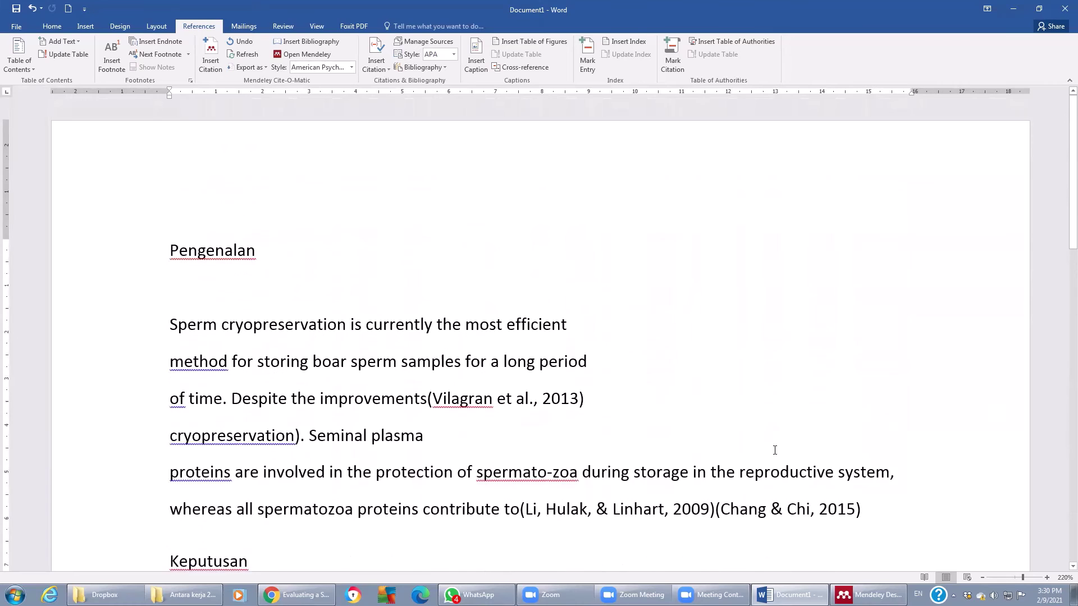
{"action": "scroll", "coordinate": [775, 450], "scroll_direction": "down", "scroll_amount": 3}
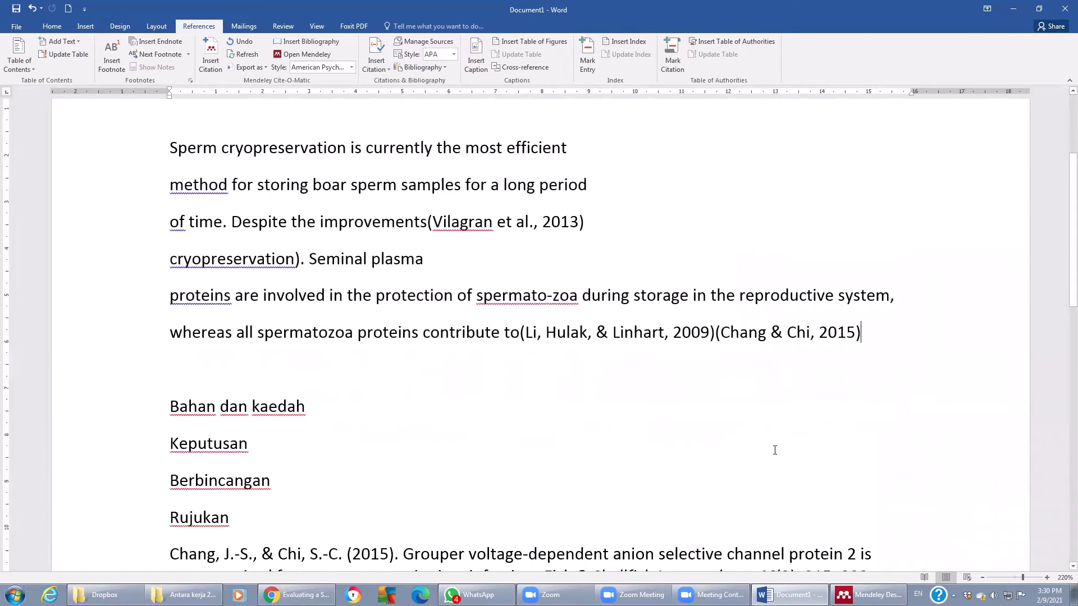
{"action": "scroll", "coordinate": [775, 450], "scroll_direction": "down", "scroll_amount": 2}
{"action": "scroll", "coordinate": [774, 451], "scroll_direction": "up", "scroll_amount": 2}
{"action": "scroll", "coordinate": [774, 450], "scroll_direction": "up", "scroll_amount": 2}
{"action": "scroll", "coordinate": [775, 450], "scroll_direction": "up", "scroll_amount": 1}
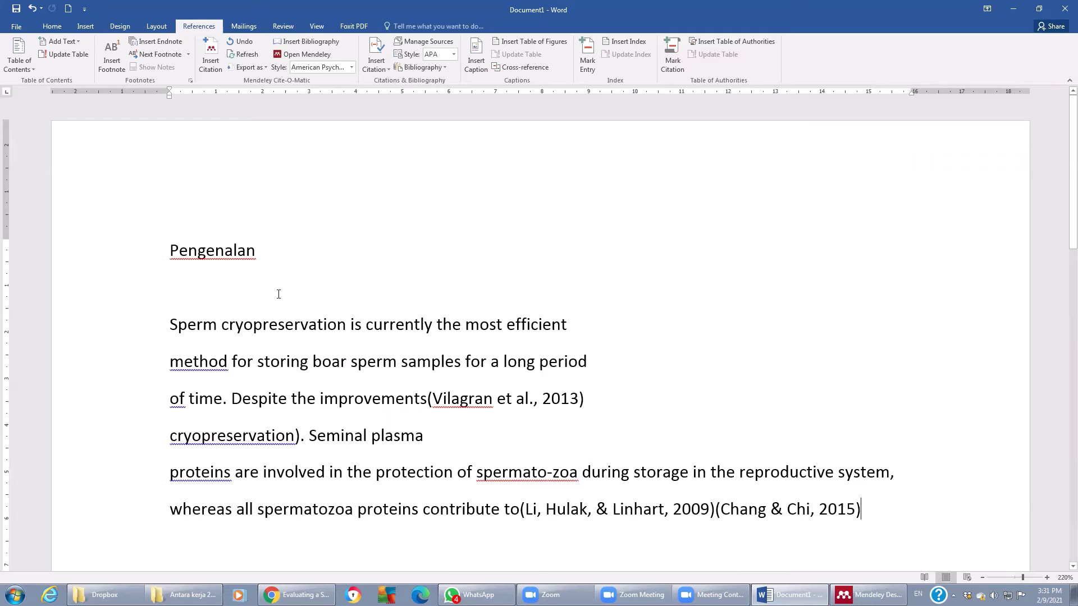
{"action": "left_click", "coordinate": [318, 27]}
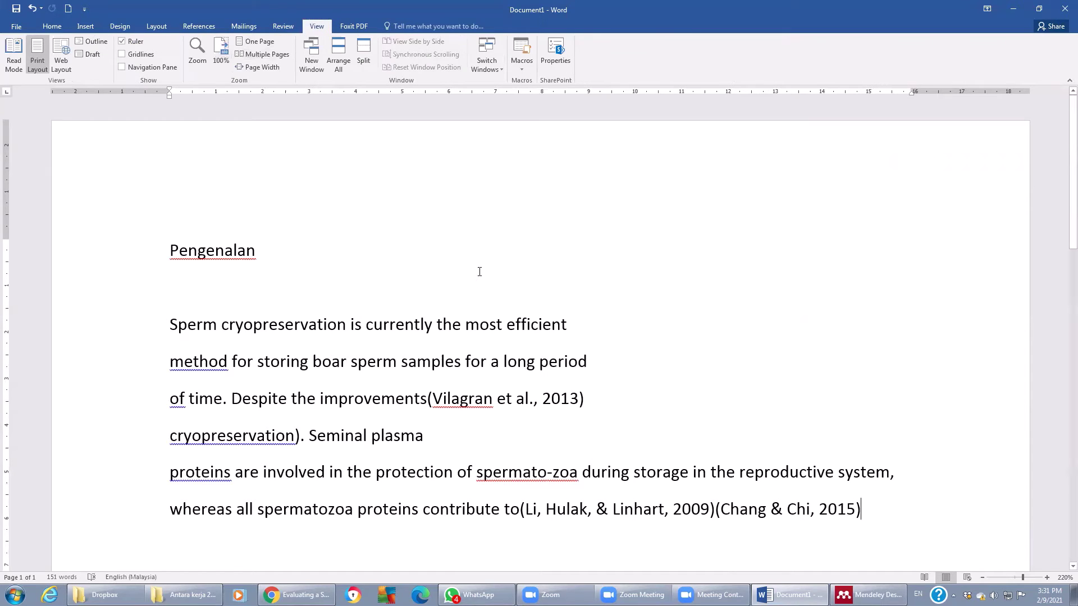
{"action": "left_click", "coordinate": [122, 67]}
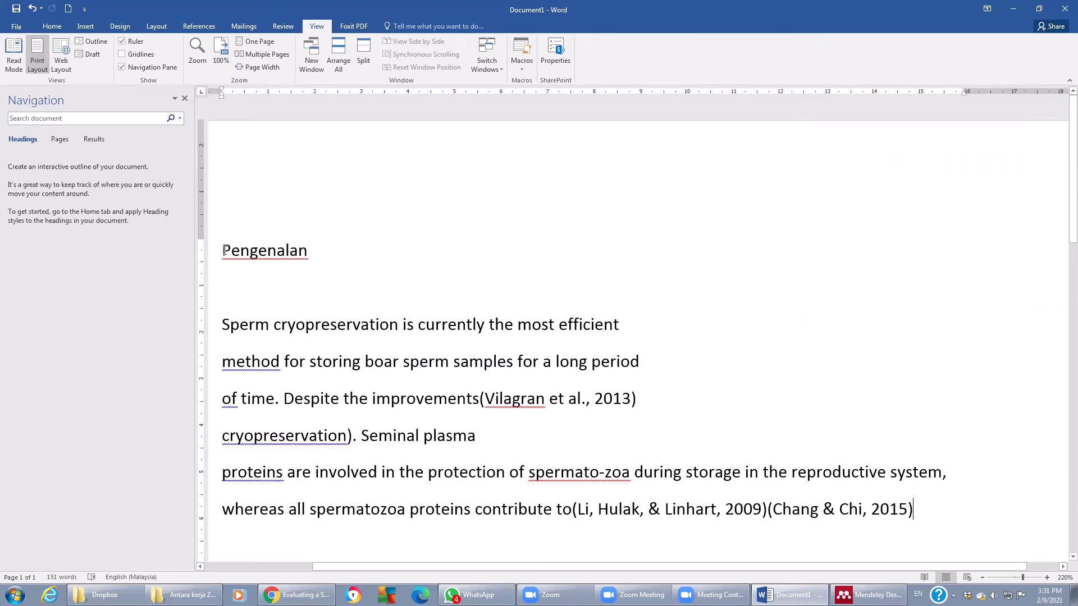
{"action": "left_click_drag", "start_coordinate": [224, 251], "coordinate": [309, 251]}
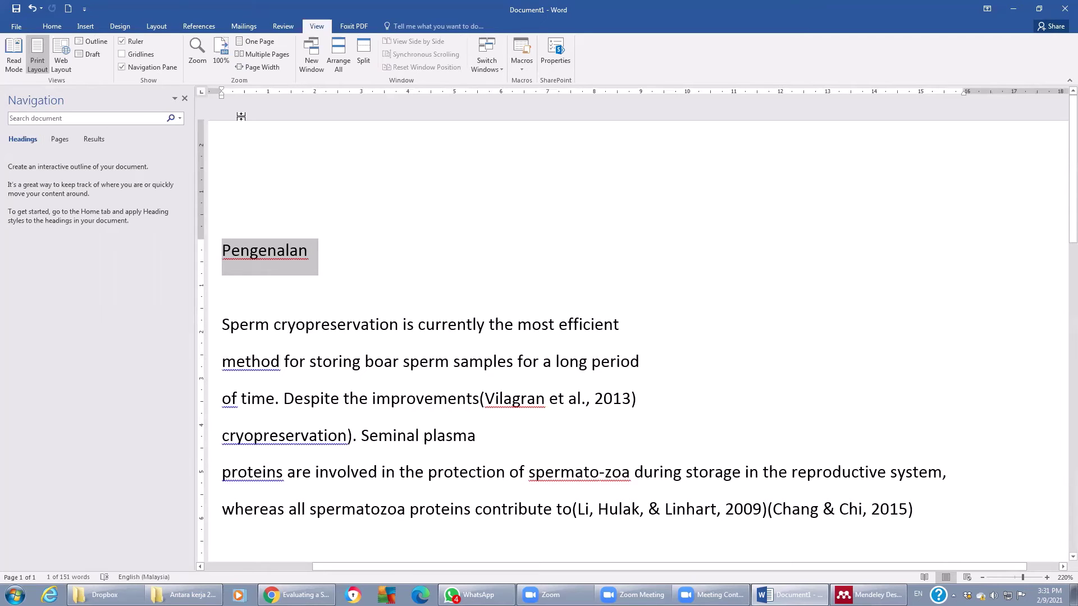
Apply Heading 1 to the Pengenalan and Bahan dan kaedah titles.
{"action": "left_click", "coordinate": [51, 26]}
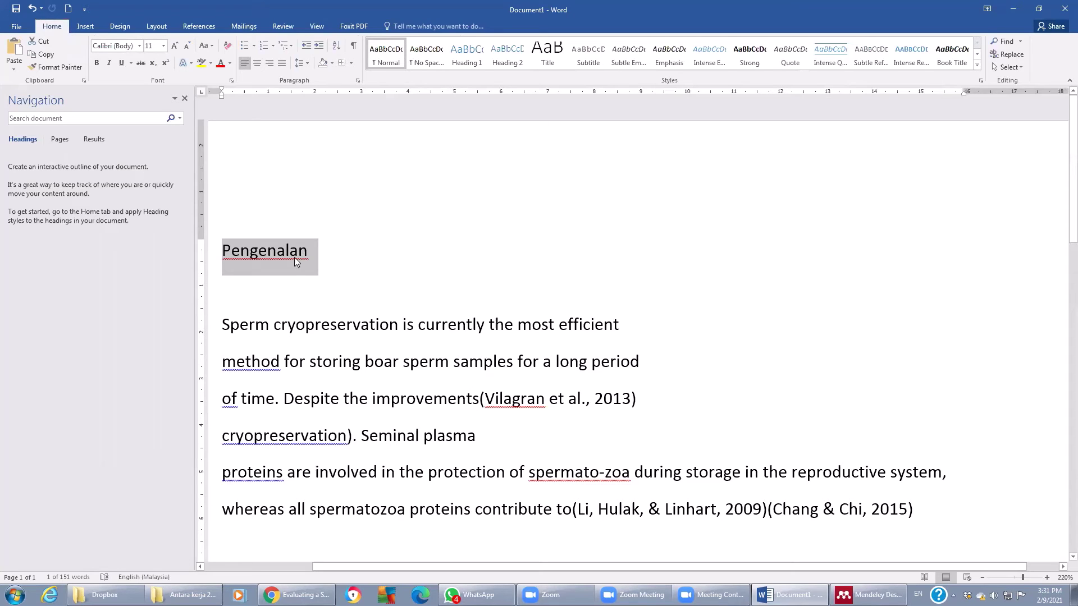
{"action": "left_click", "coordinate": [467, 54]}
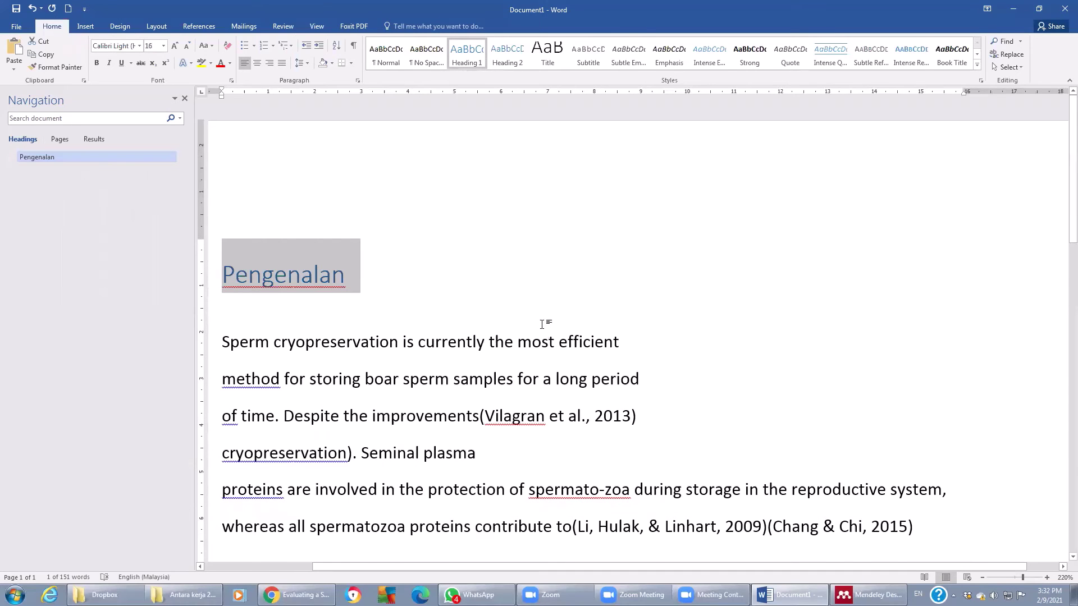
{"action": "scroll", "coordinate": [542, 325], "scroll_direction": "down", "scroll_amount": 5}
{"action": "scroll", "coordinate": [543, 324], "scroll_direction": "down", "scroll_amount": 3}
{"action": "scroll", "coordinate": [542, 324], "scroll_direction": "up", "scroll_amount": 3}
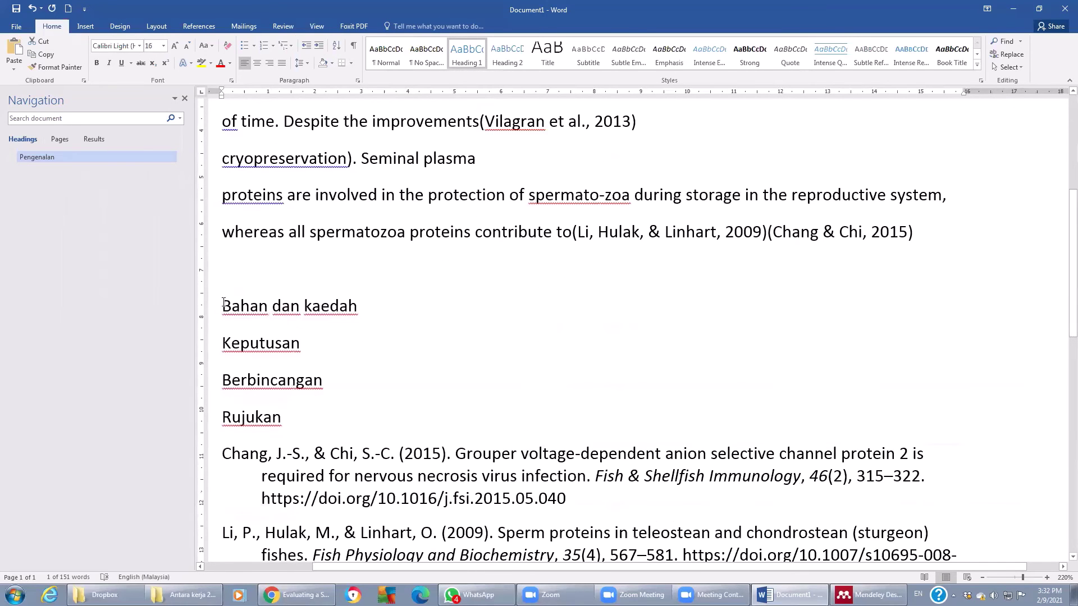
{"action": "left_click_drag", "start_coordinate": [223, 304], "coordinate": [366, 297]}
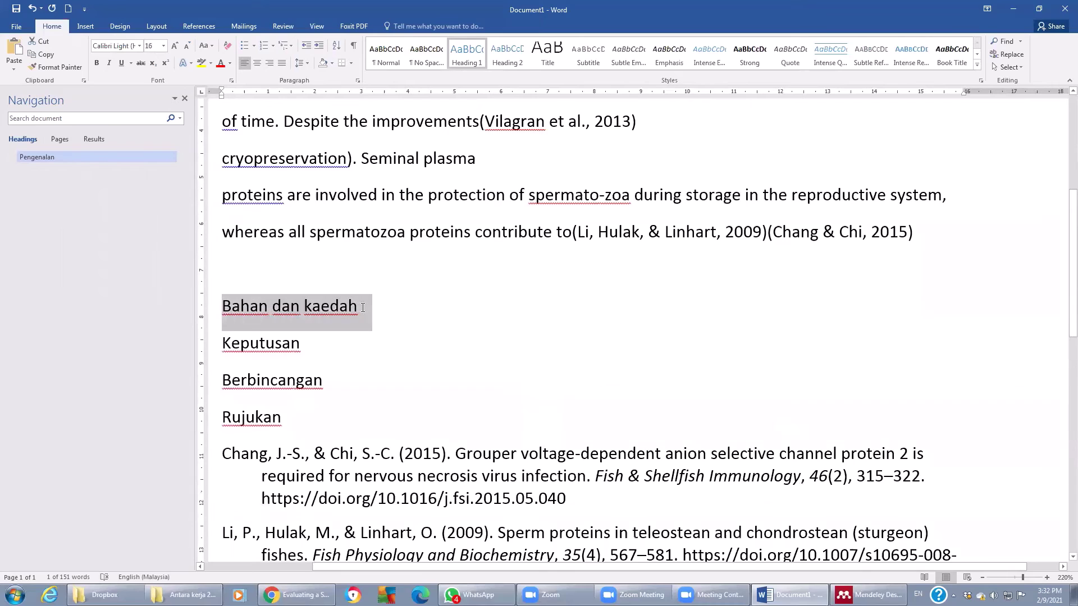
{"action": "left_click", "coordinate": [467, 62]}
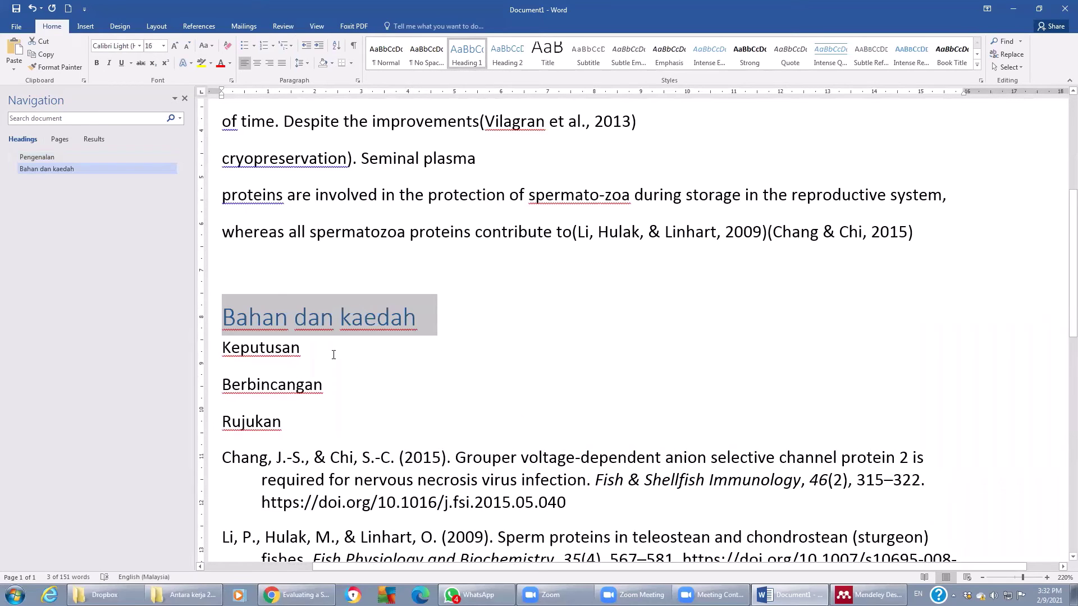
Apply Heading 1 to the Keputusan and Berbincangan titles.
{"action": "left_click", "coordinate": [230, 353]}
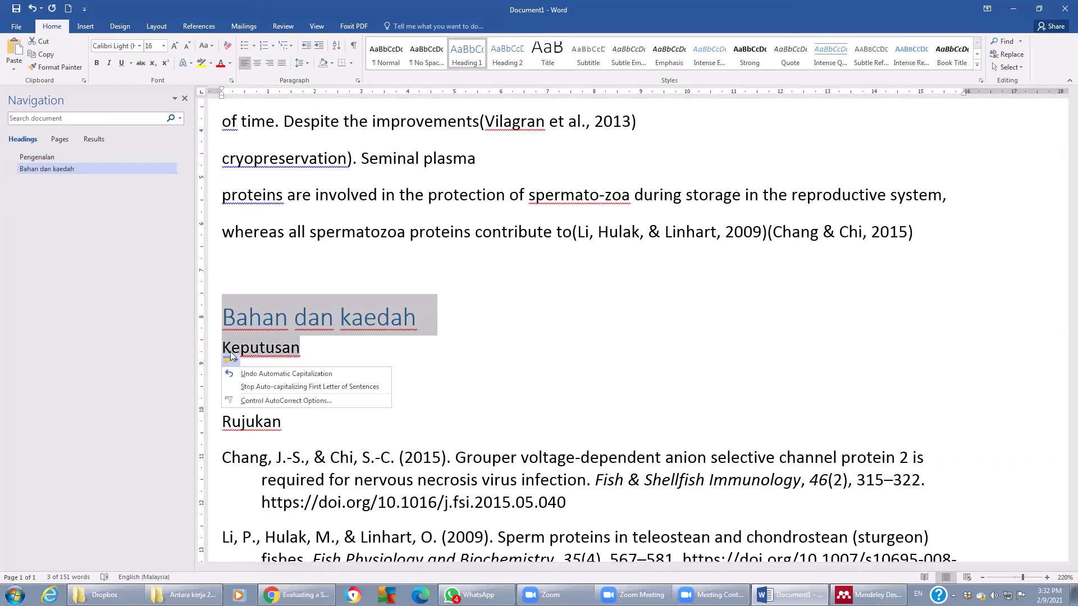
{"action": "left_click", "coordinate": [291, 348]}
{"action": "left_click", "coordinate": [211, 345]}
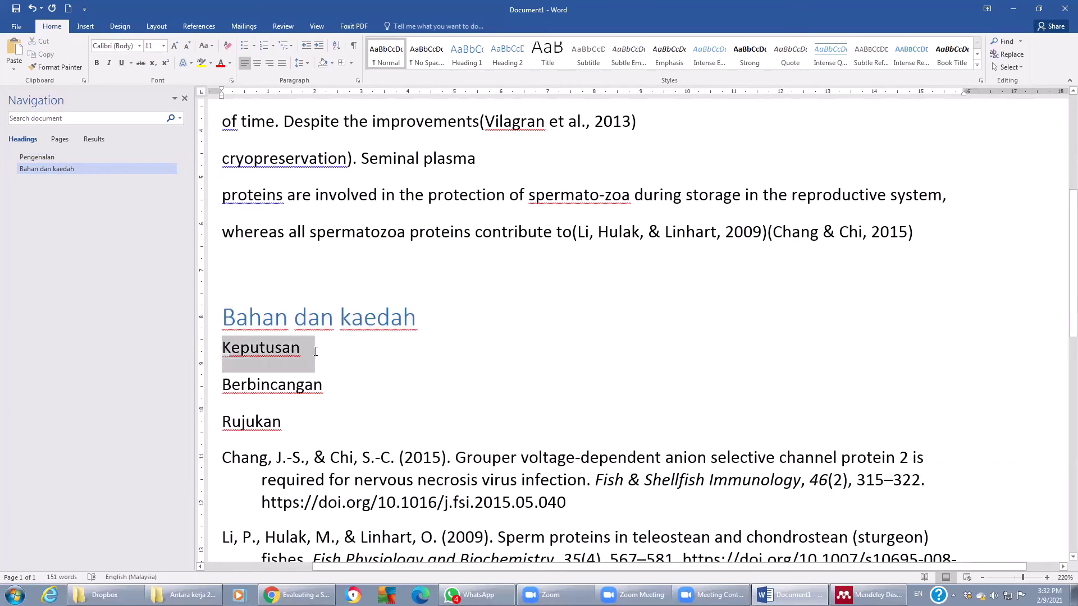
{"action": "left_click", "coordinate": [470, 61]}
{"action": "scroll", "coordinate": [393, 280], "scroll_direction": "down", "scroll_amount": 1}
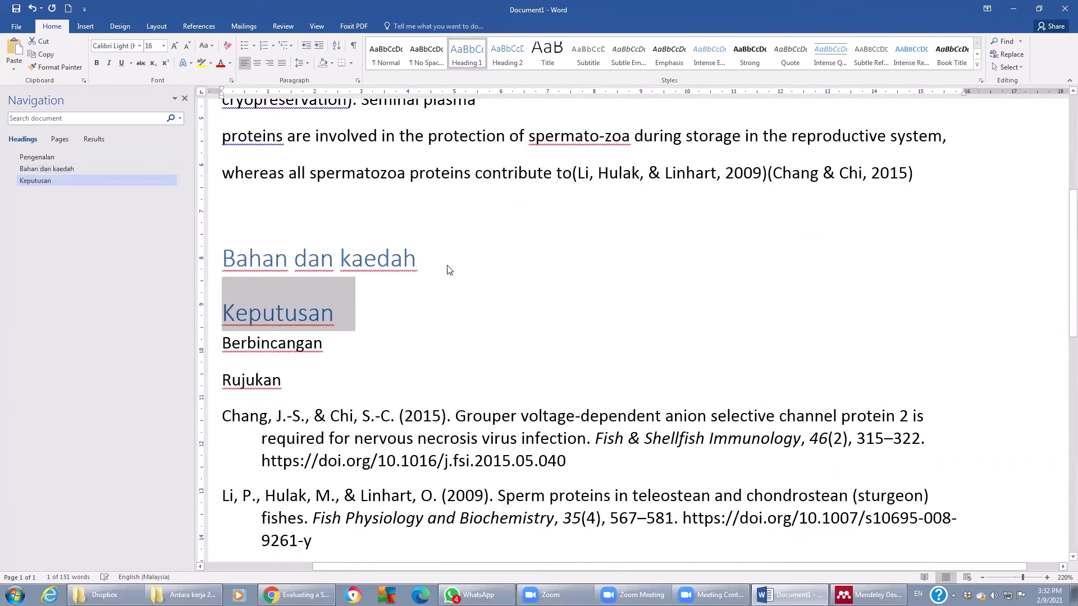
{"action": "scroll", "coordinate": [393, 281], "scroll_direction": "down", "scroll_amount": 1}
{"action": "left_click_drag", "start_coordinate": [224, 285], "coordinate": [324, 287]}
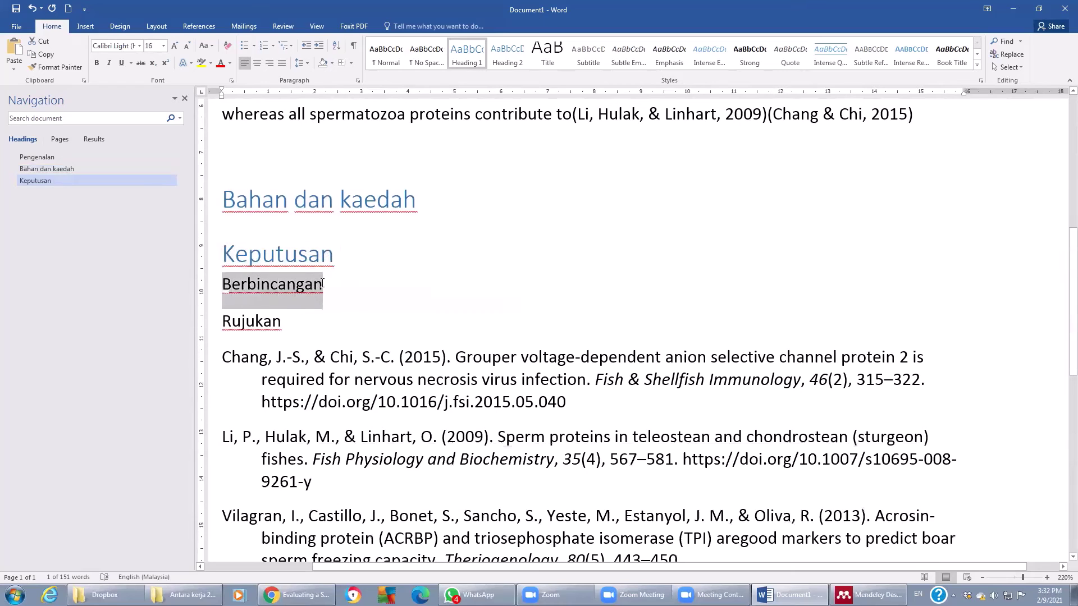
{"action": "left_click", "coordinate": [465, 60]}
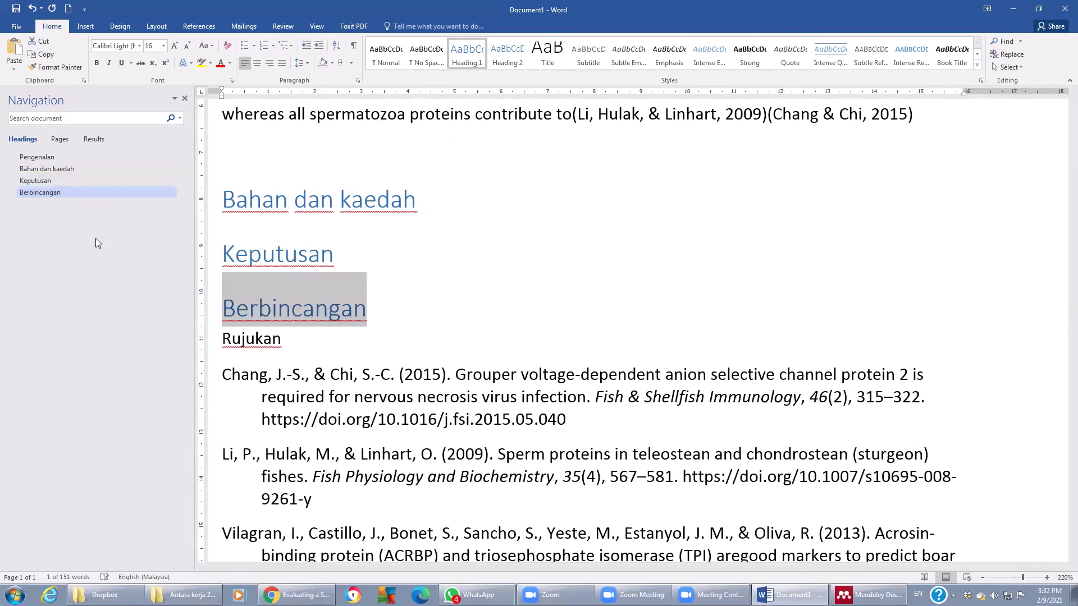
{"action": "mouse_move", "coordinate": [278, 254]}
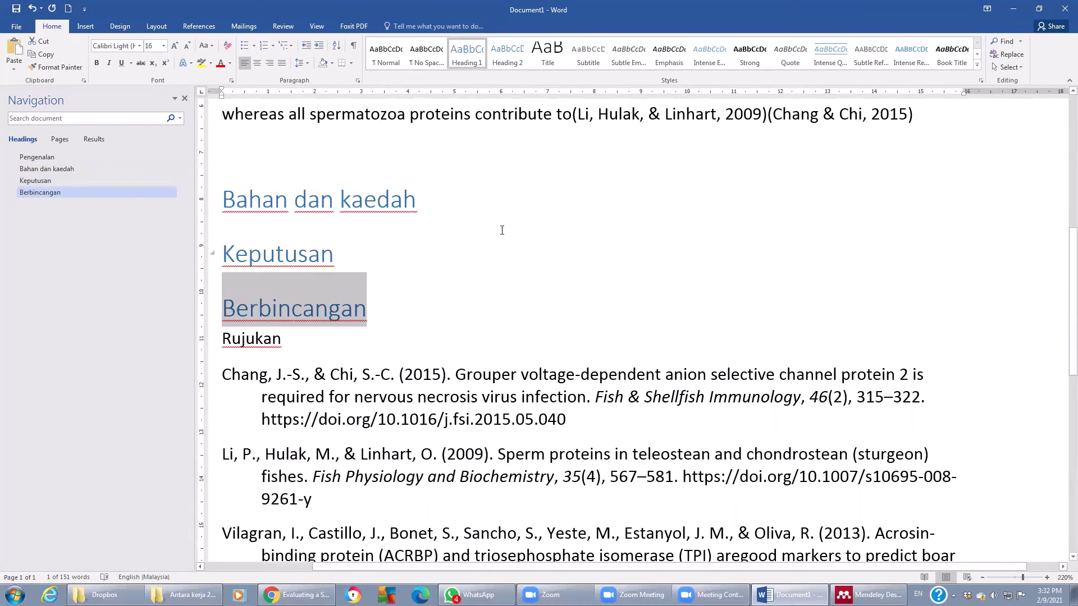
Add a 'hhhhh' line under Bahan dan kaedah and style it Heading 2.
{"action": "scroll", "coordinate": [502, 230], "scroll_direction": "up", "scroll_amount": 1}
{"action": "left_click", "coordinate": [436, 264]}
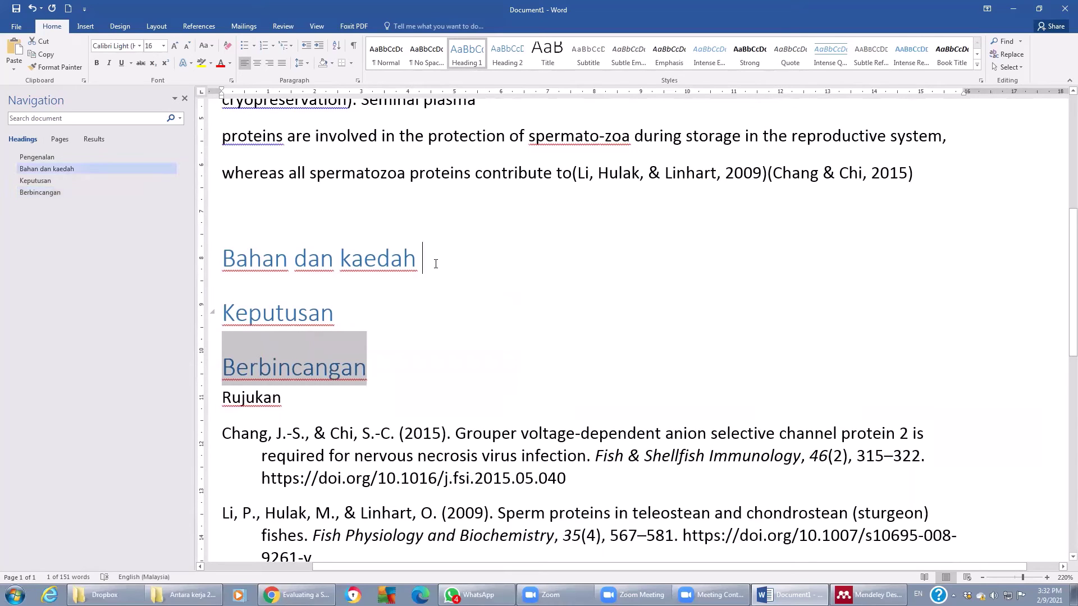
{"action": "key", "text": "Return"}
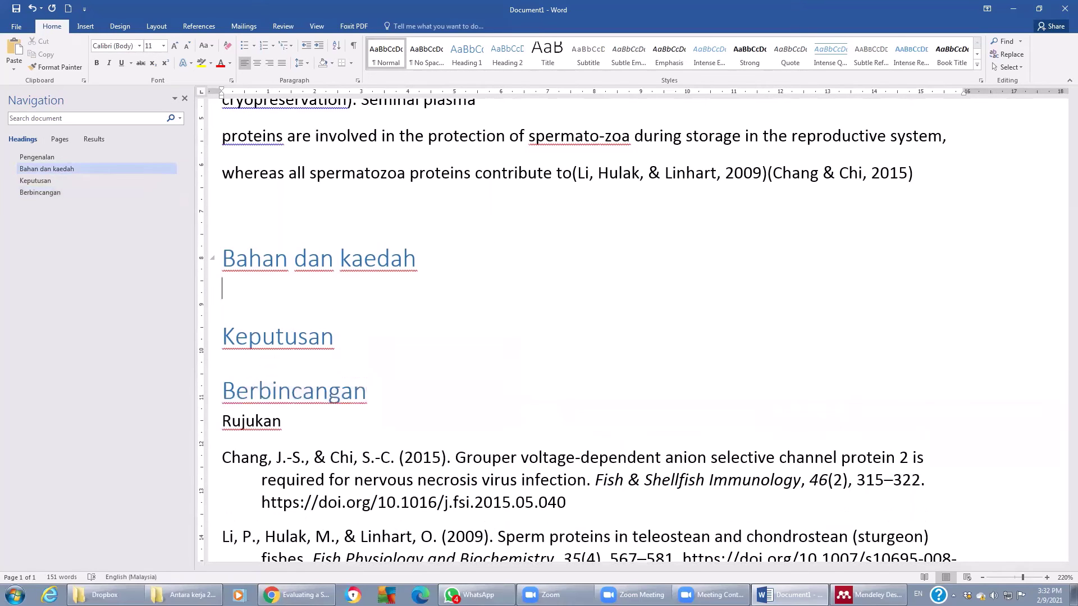
{"action": "type", "text": "hhhhh"}
{"action": "left_click_drag", "start_coordinate": [225, 298], "coordinate": [278, 297]}
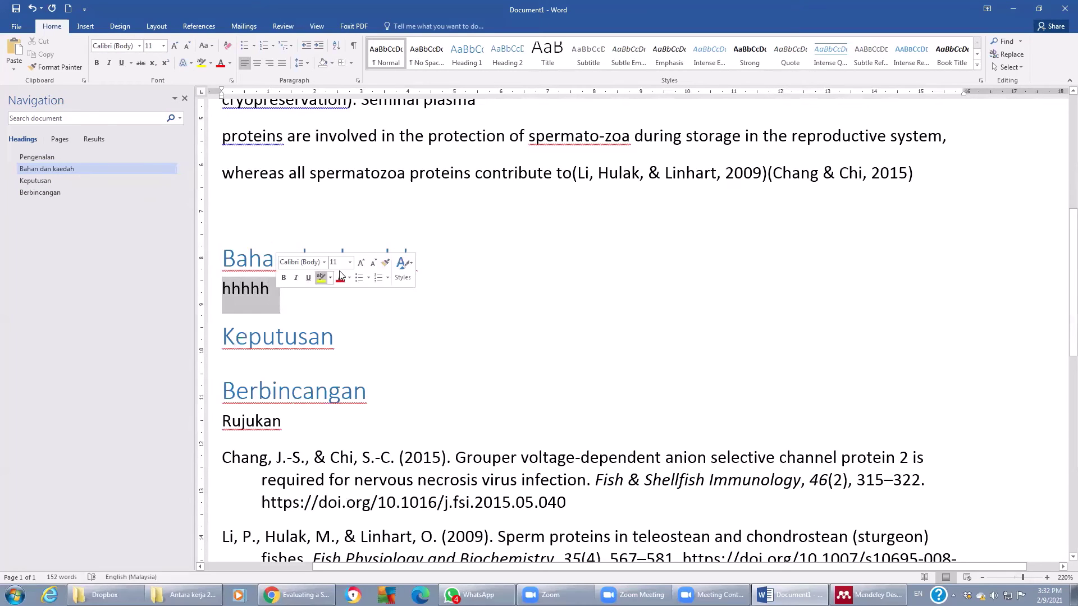
{"action": "left_click", "coordinate": [498, 62]}
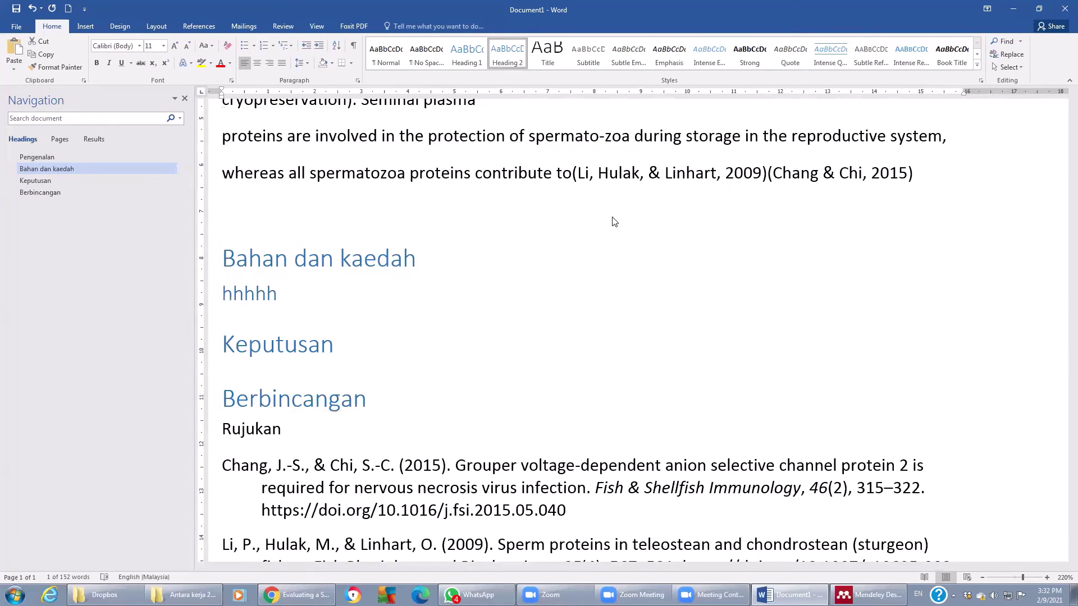
{"action": "scroll", "coordinate": [652, 340], "scroll_direction": "up", "scroll_amount": 5}
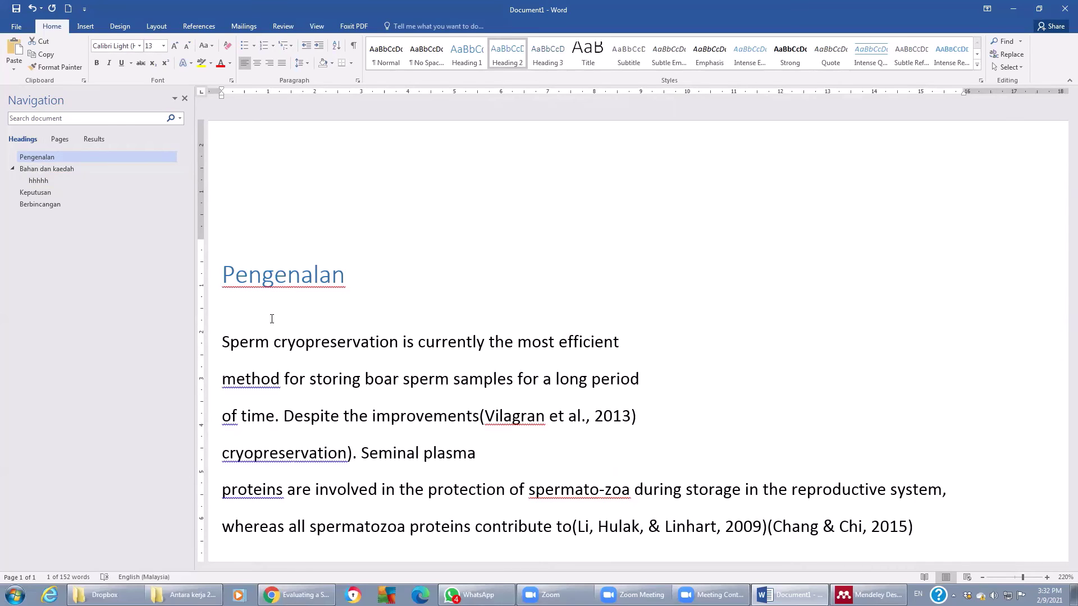
Insert Automatic Table 1 contents on a new line above Pengenalan, then bring Zoom forward.
{"action": "left_click", "coordinate": [227, 275]}
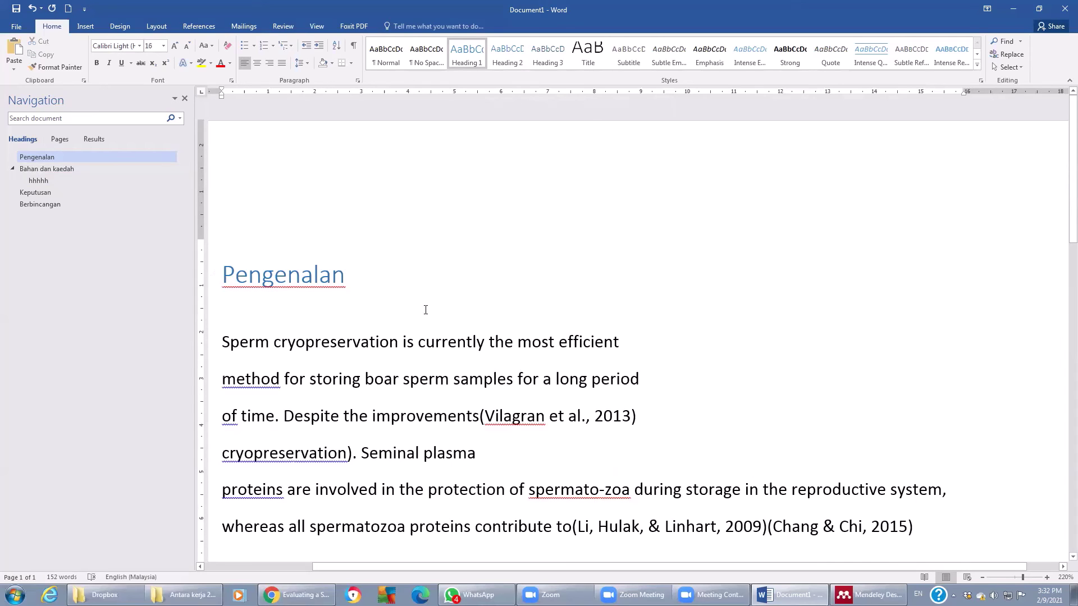
{"action": "key", "text": "Return"}
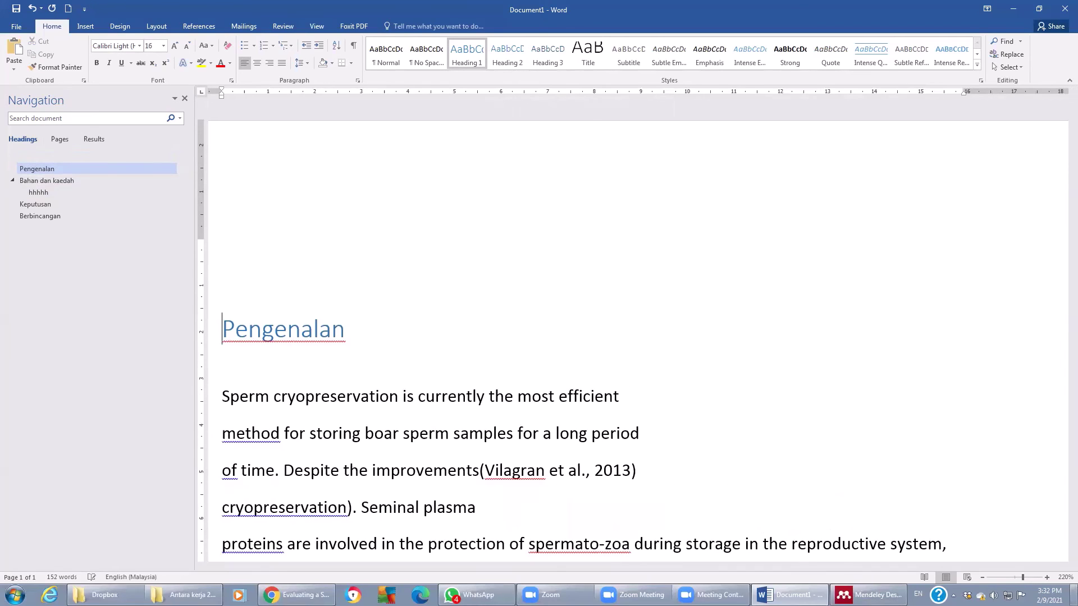
{"action": "left_click", "coordinate": [249, 273]}
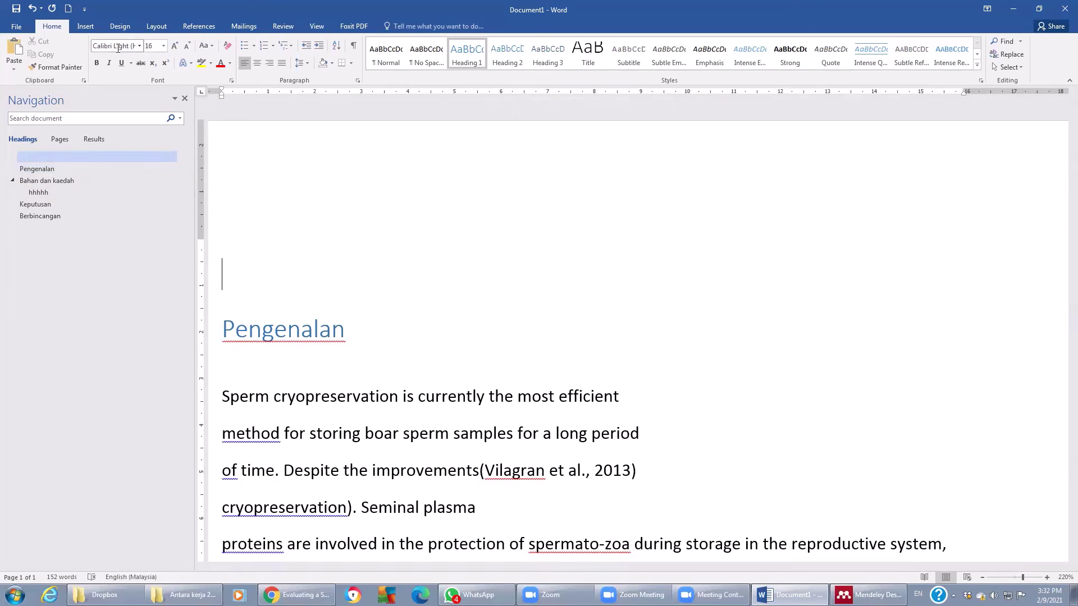
{"action": "left_click", "coordinate": [197, 27]}
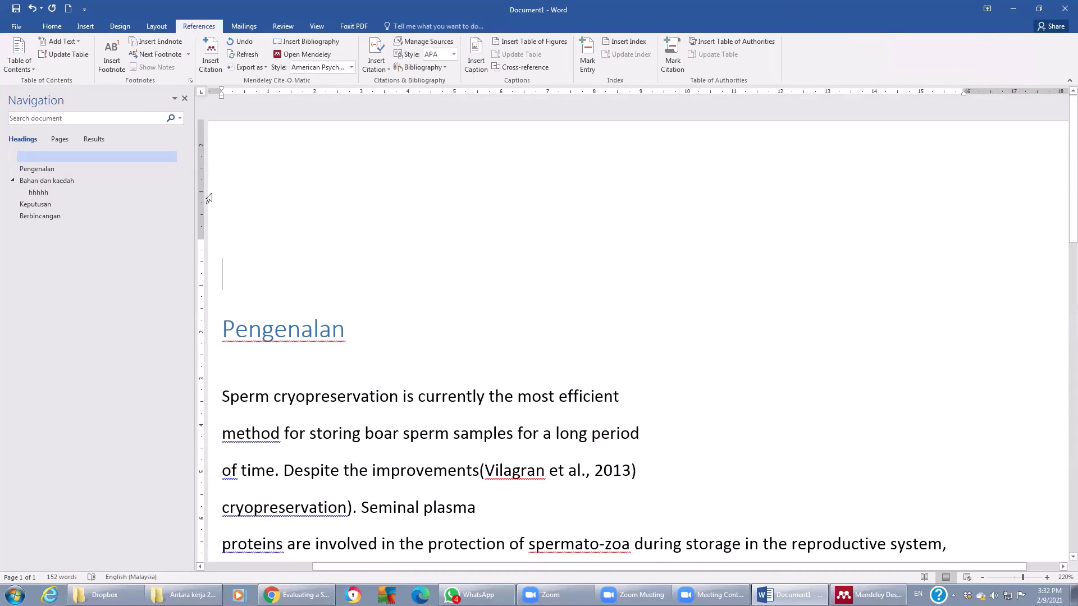
{"action": "left_click", "coordinate": [19, 58]}
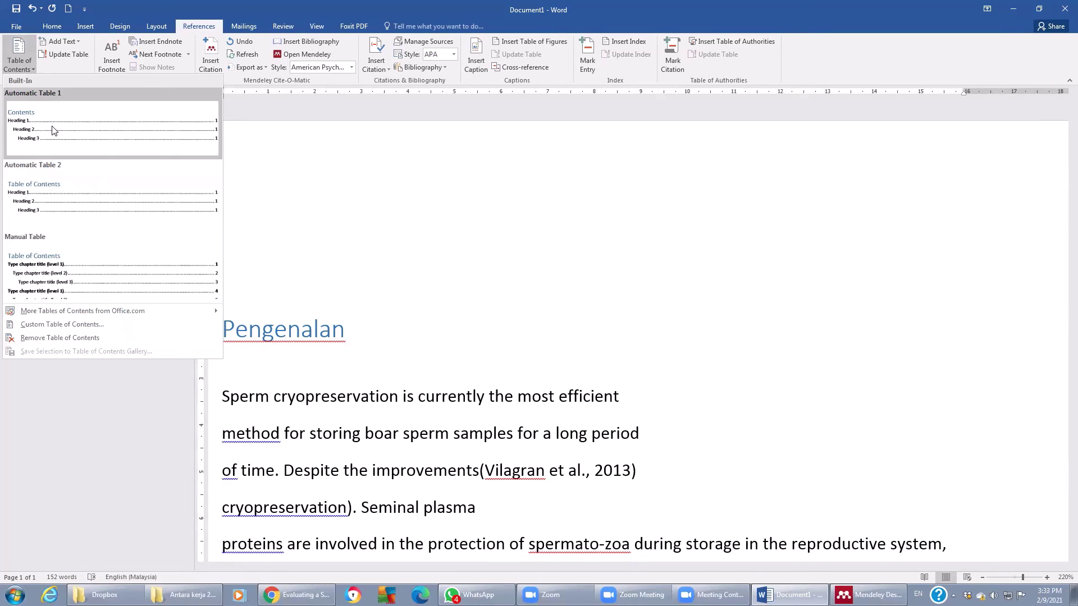
{"action": "left_click", "coordinate": [52, 126]}
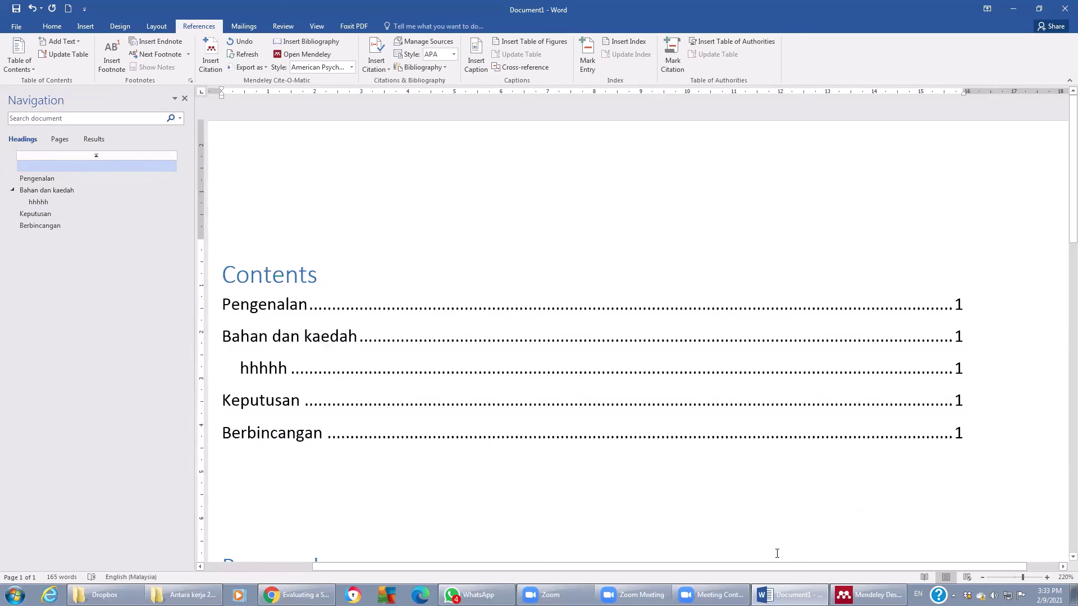
{"action": "left_click", "coordinate": [550, 595]}
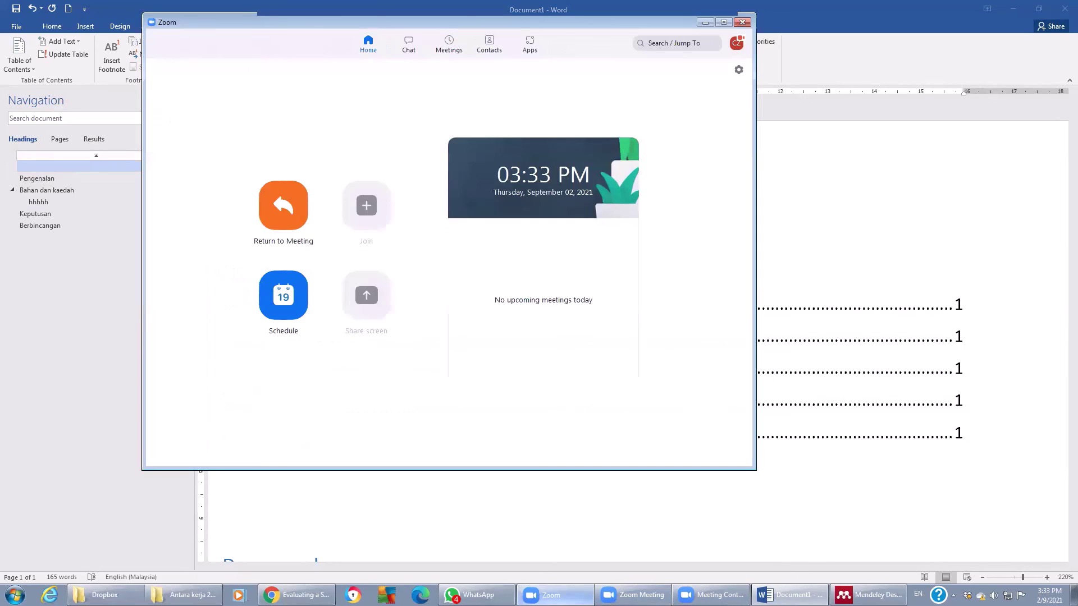